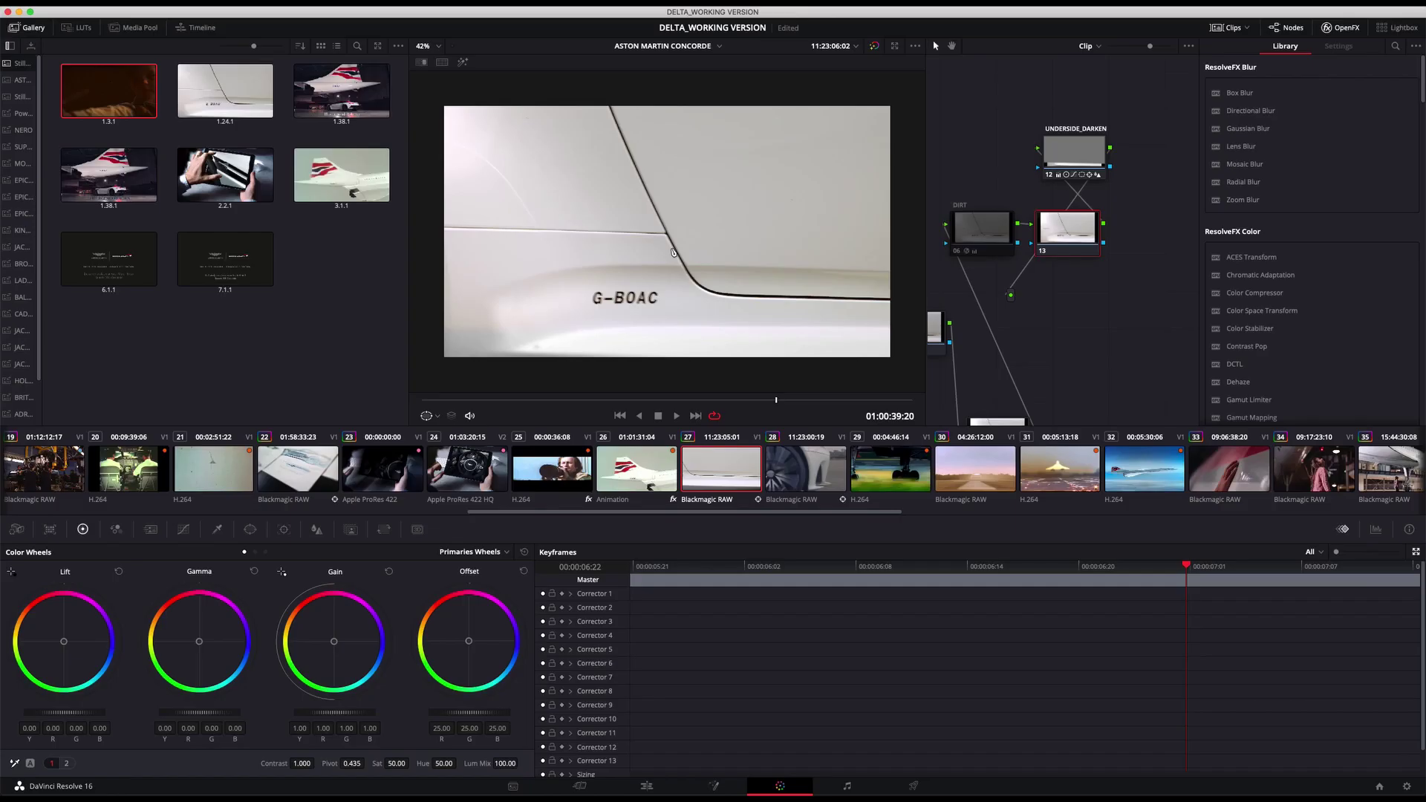
Step: Drag the ResolveFX Revival Patch Replacer effect from the OpenFX Library onto node 13
{"action": "scroll", "coordinate": [1265, 283], "scroll_direction": "down", "scroll_amount": 10}
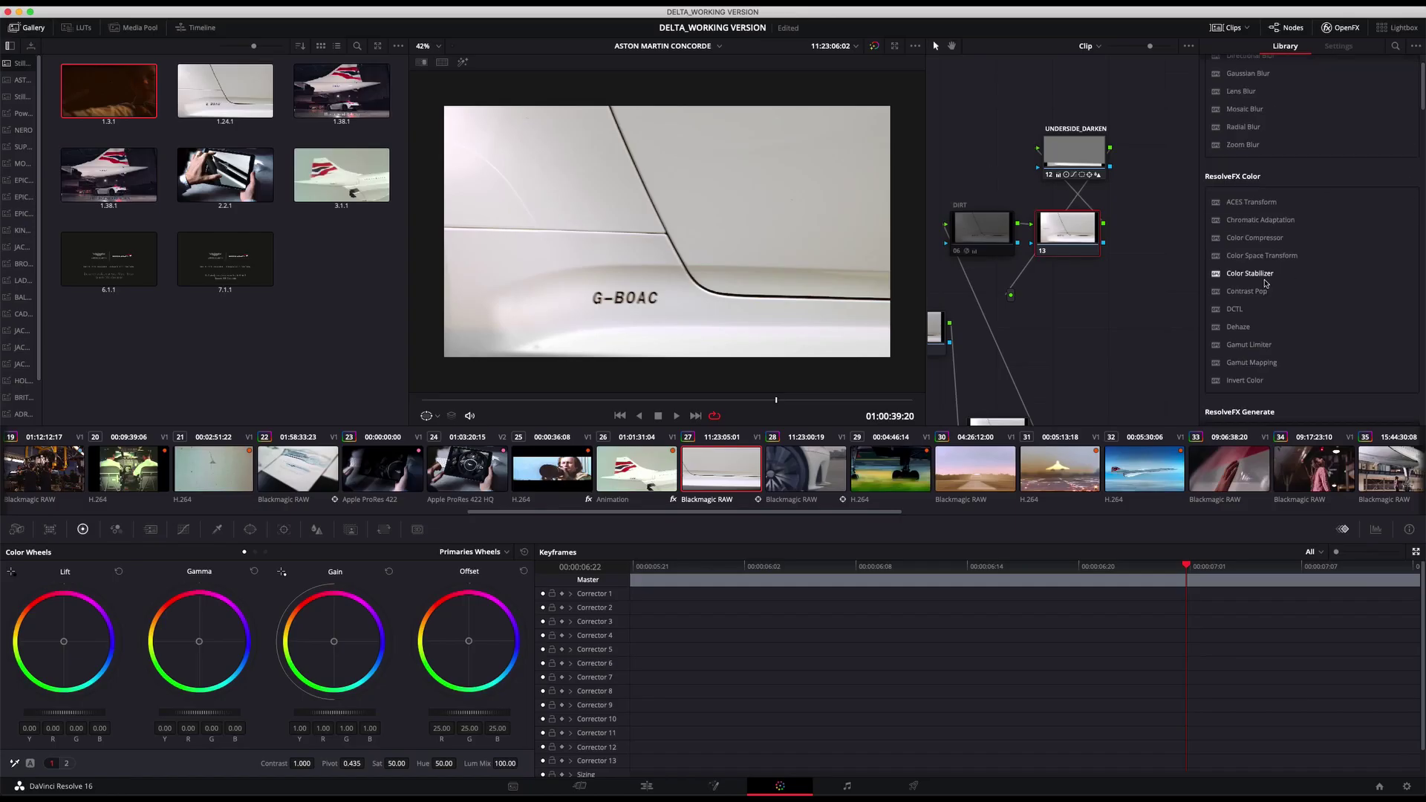
{"action": "scroll", "coordinate": [1265, 283], "scroll_direction": "up", "scroll_amount": 3}
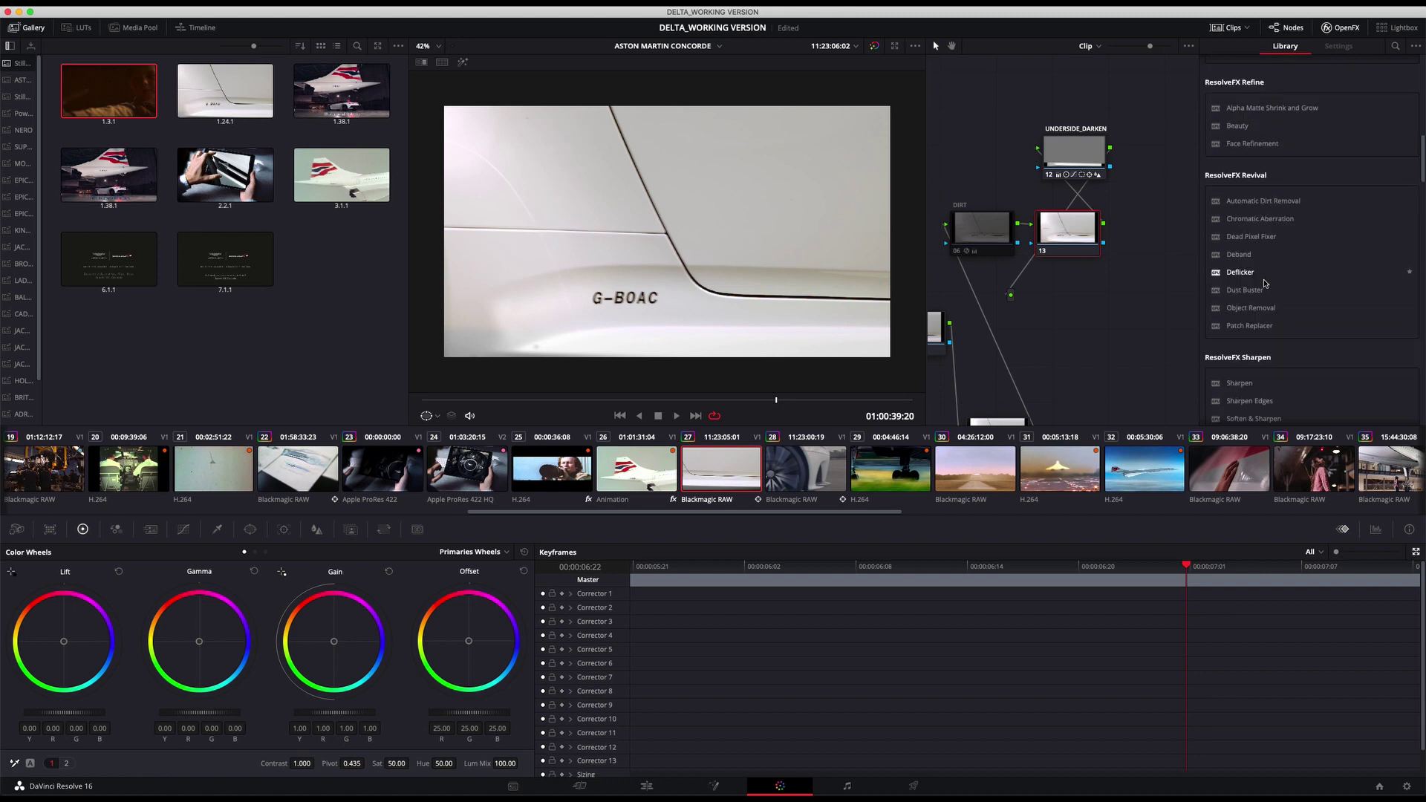
{"action": "scroll", "coordinate": [1265, 283], "scroll_direction": "down", "scroll_amount": 1}
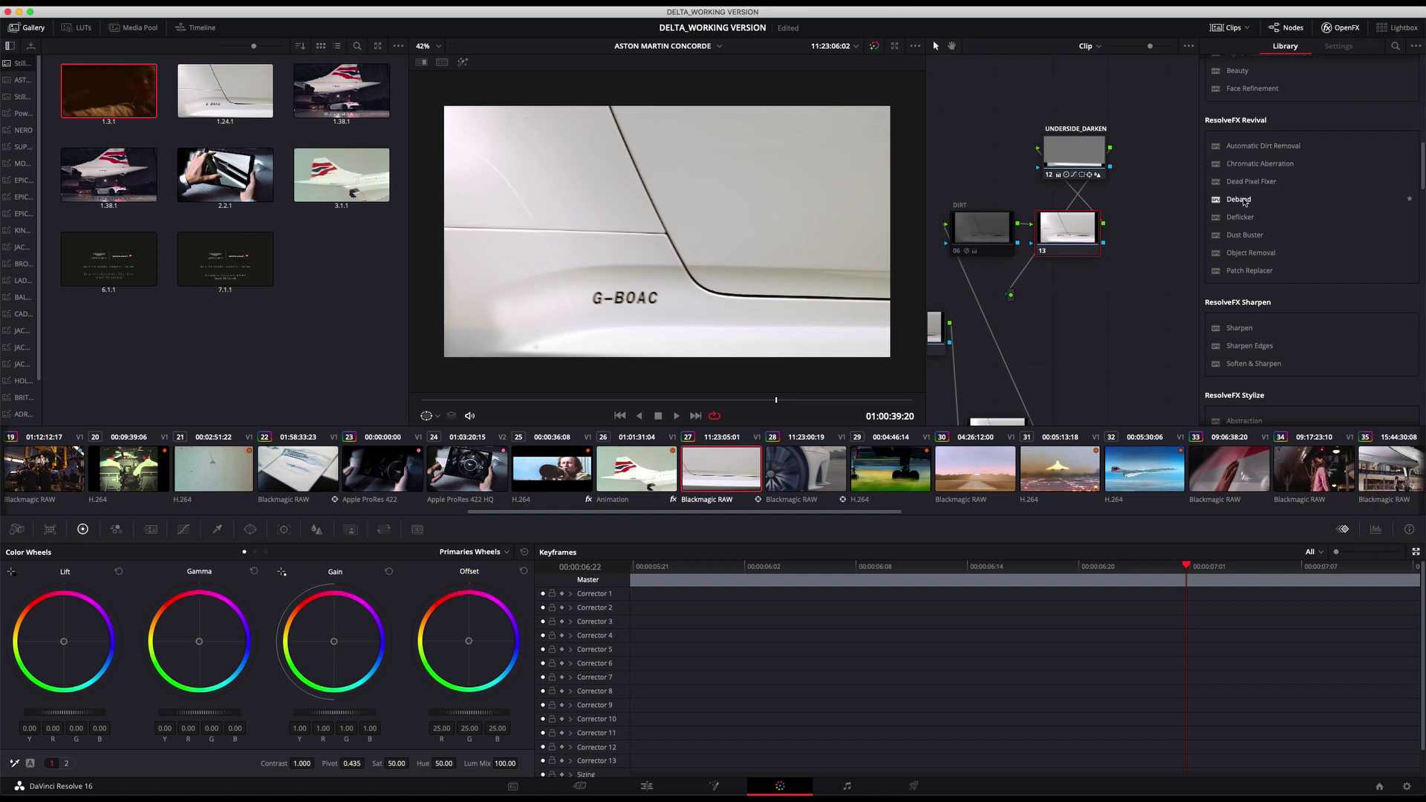
{"action": "left_click", "coordinate": [1250, 270]}
{"action": "left_click_drag", "start_coordinate": [1250, 270], "coordinate": [1072, 232]}
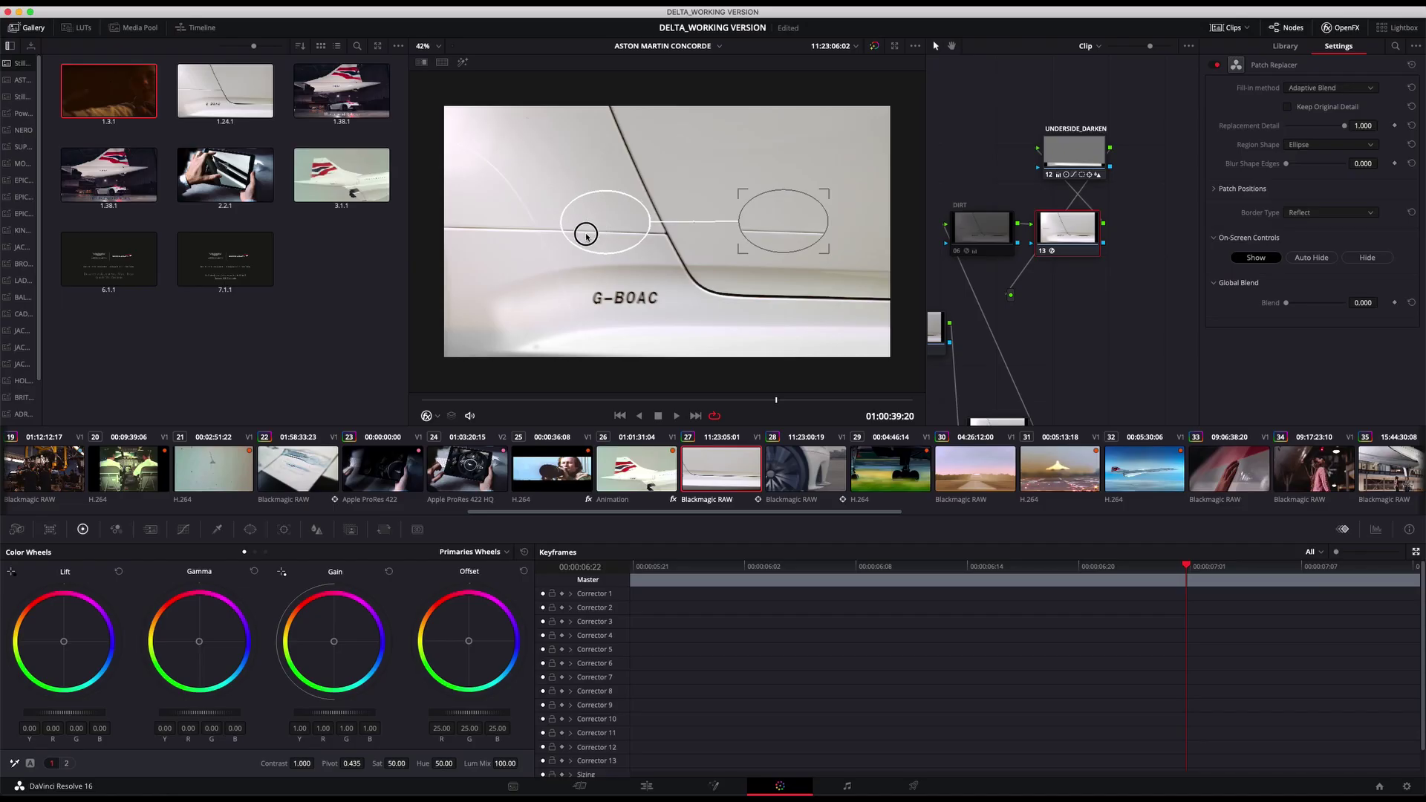
Step: Move the source and replacement patch ellipses onto the fuselage and shrink them to small circles
{"action": "left_click_drag", "start_coordinate": [586, 235], "coordinate": [531, 311]}
{"action": "left_click_drag", "start_coordinate": [740, 274], "coordinate": [599, 309]}
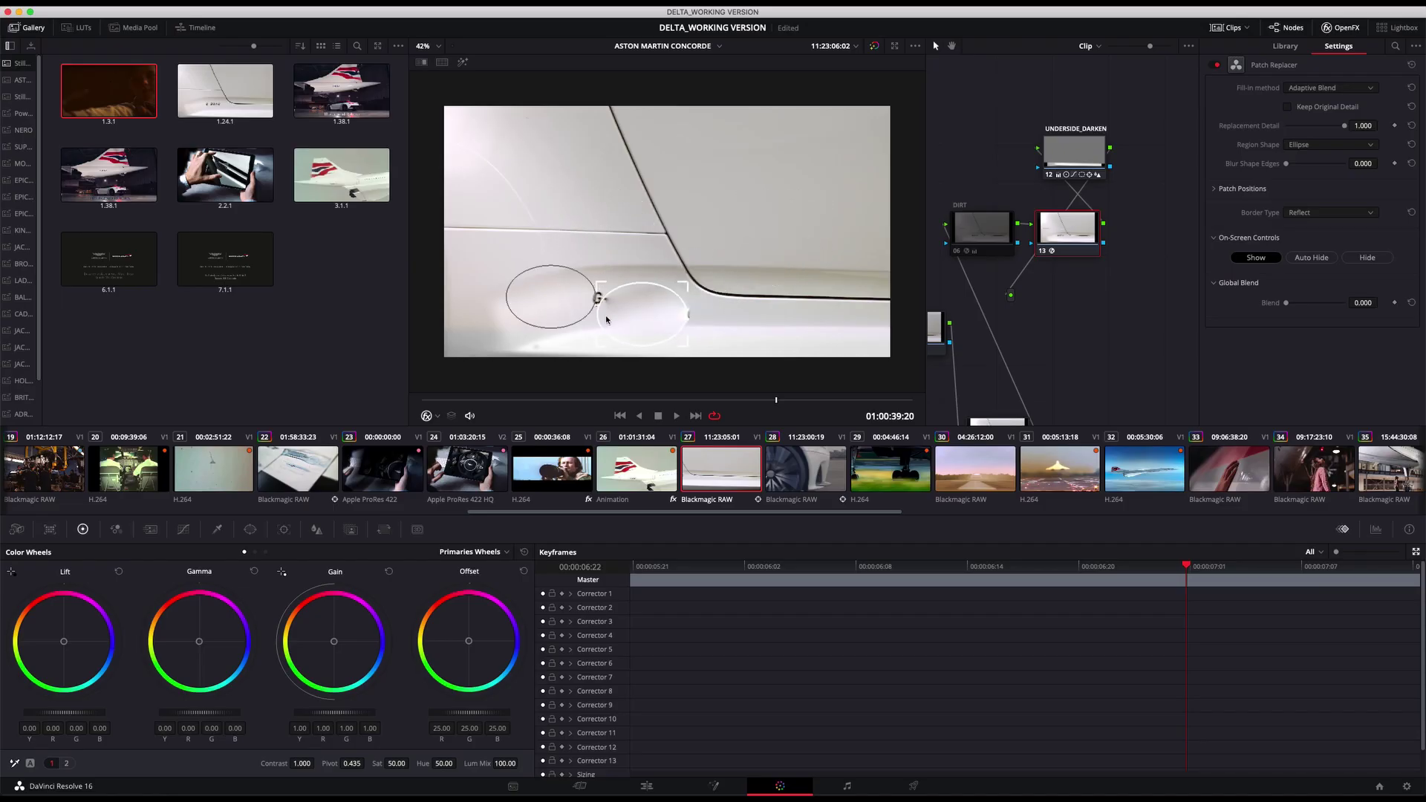
{"action": "scroll", "coordinate": [553, 322], "scroll_direction": "up", "scroll_amount": 3}
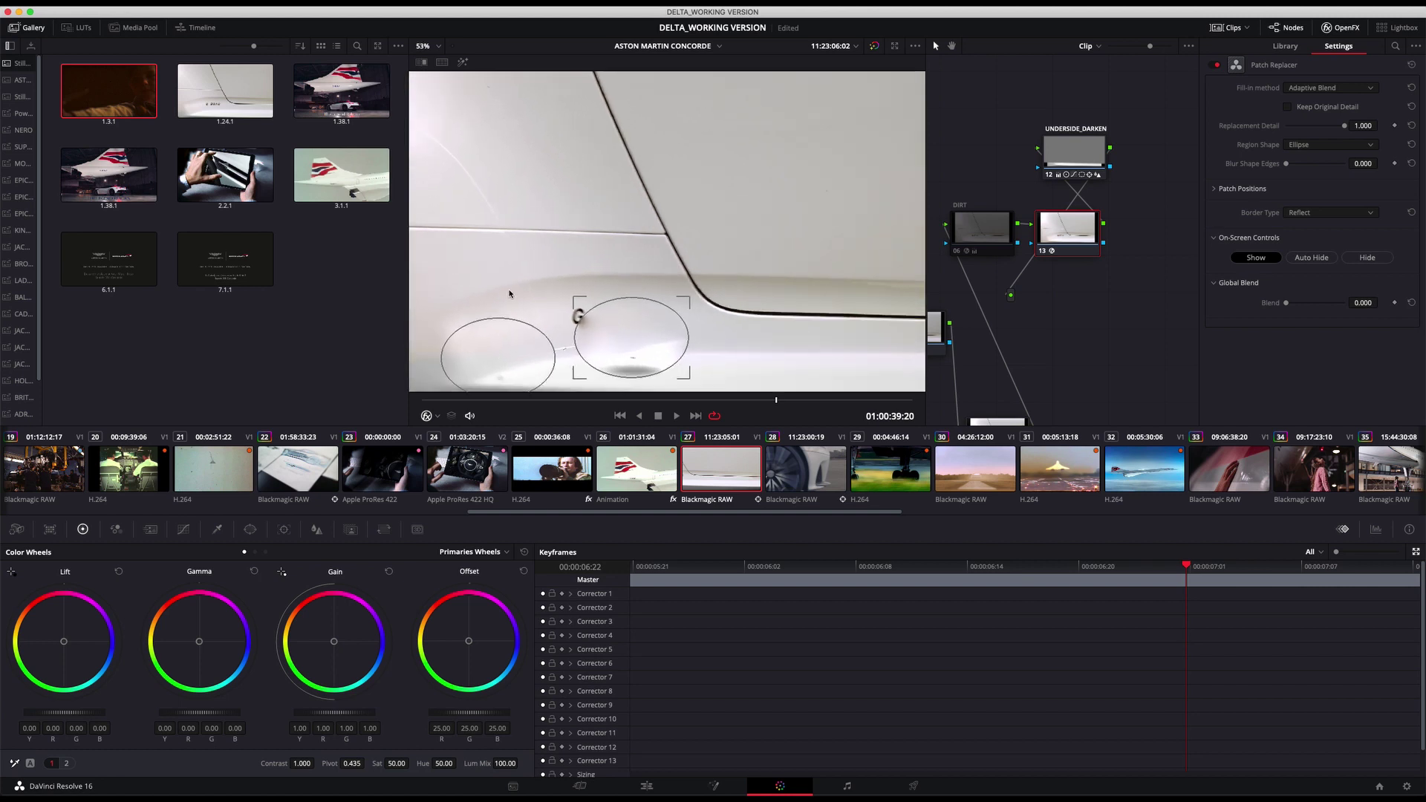
{"action": "scroll", "coordinate": [624, 189], "scroll_direction": "up", "scroll_amount": 1}
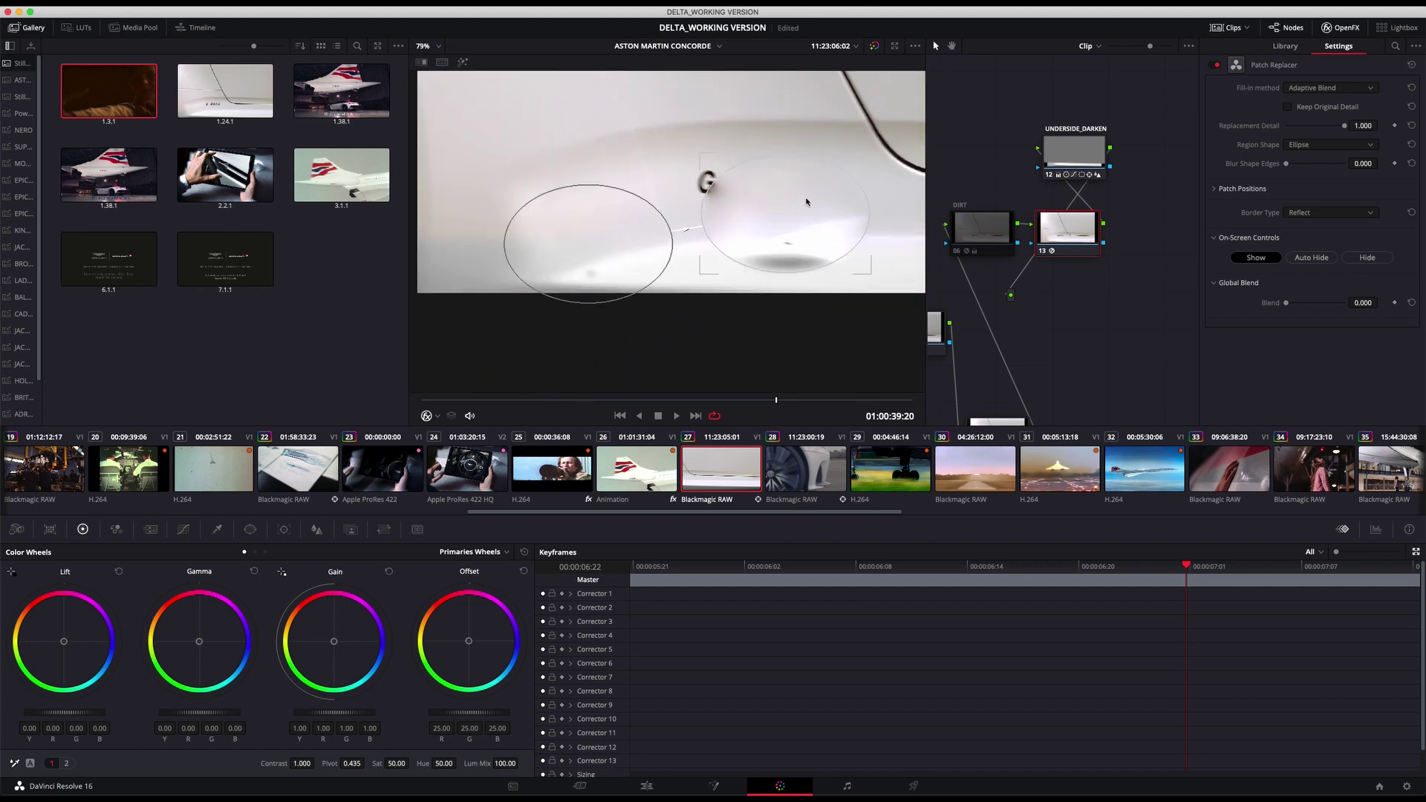
{"action": "left_click_drag", "start_coordinate": [866, 164], "coordinate": [611, 259]}
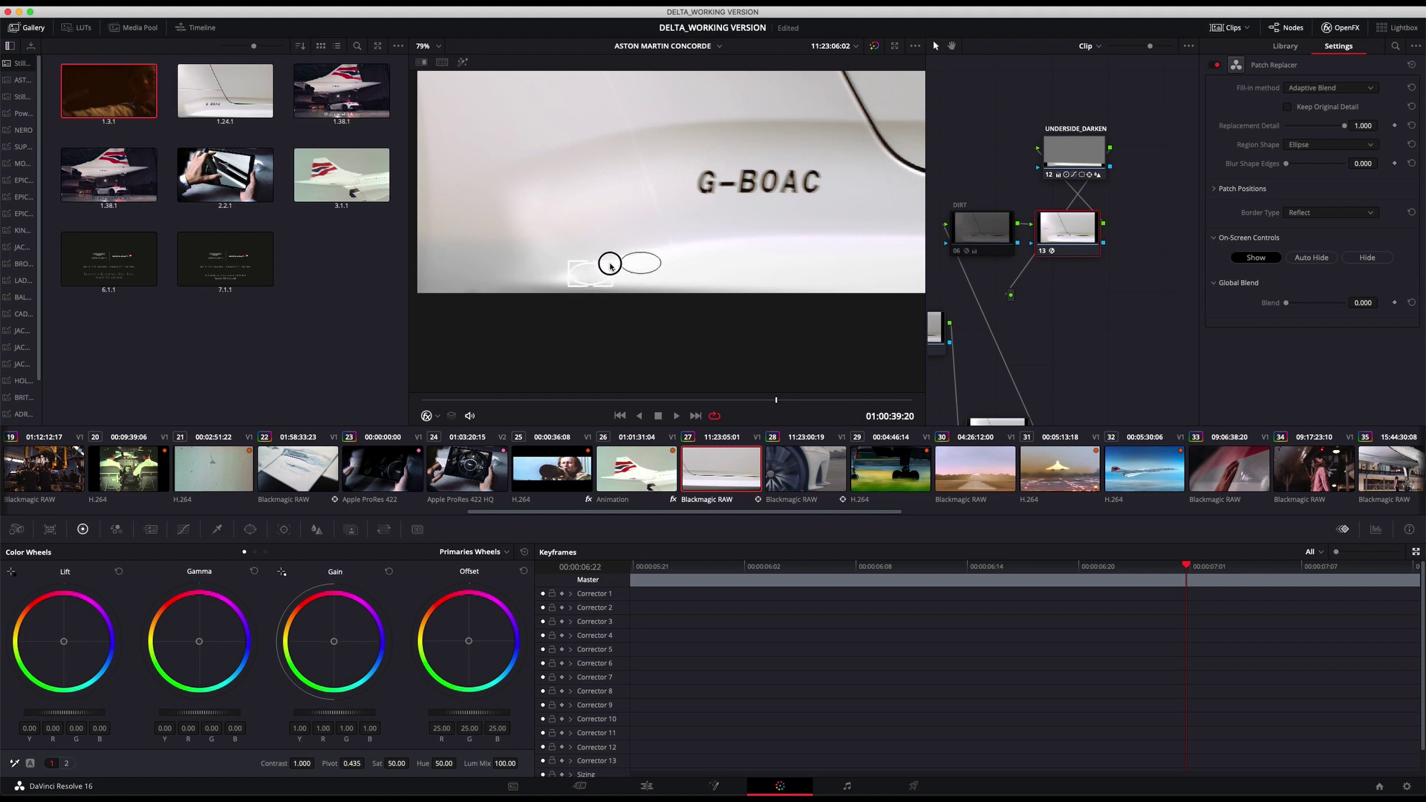
Step: Nudge the target patch below the G-BOAC lettering and bring up the Tracker panel
{"action": "scroll", "coordinate": [640, 264], "scroll_direction": "up", "scroll_amount": 5}
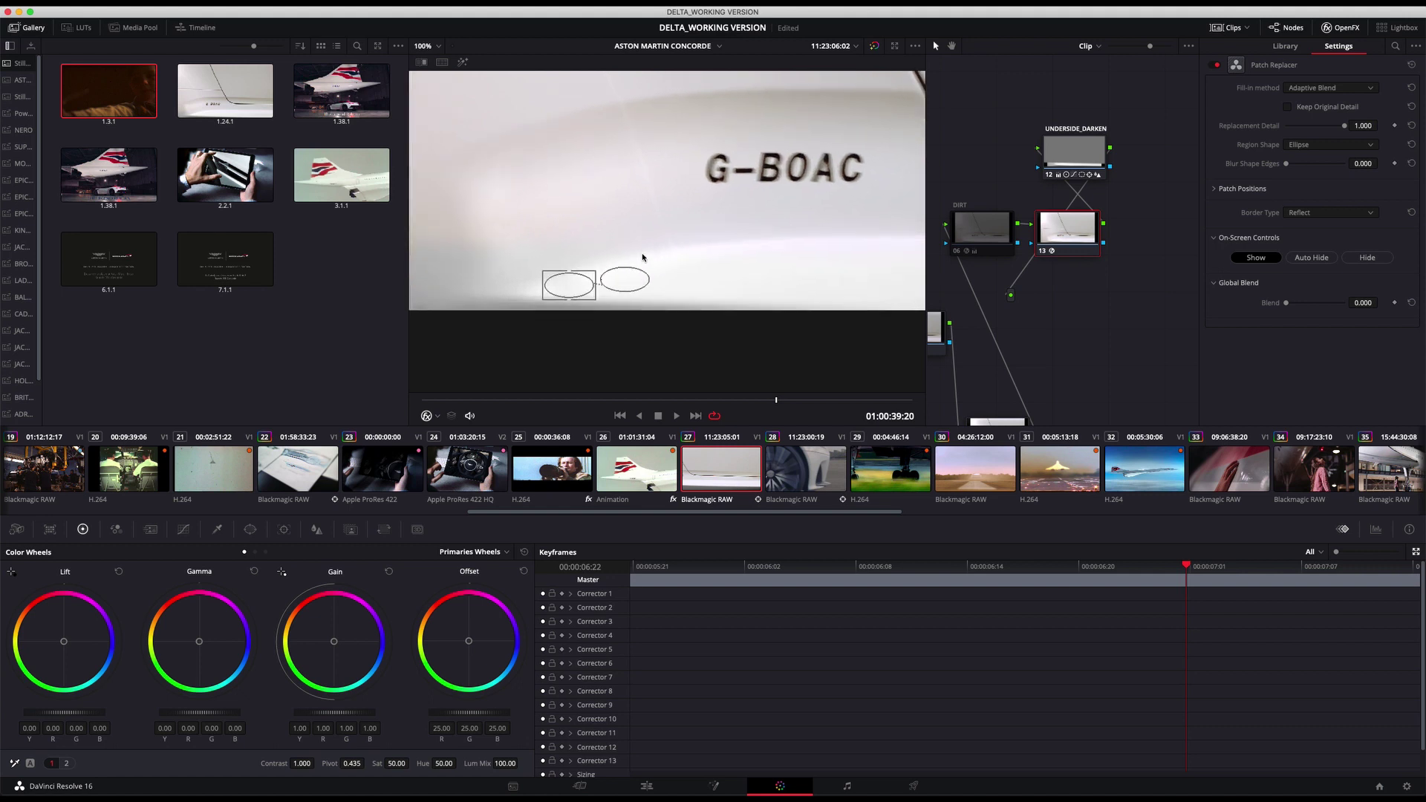
{"action": "left_click_drag", "start_coordinate": [701, 254], "coordinate": [700, 257]}
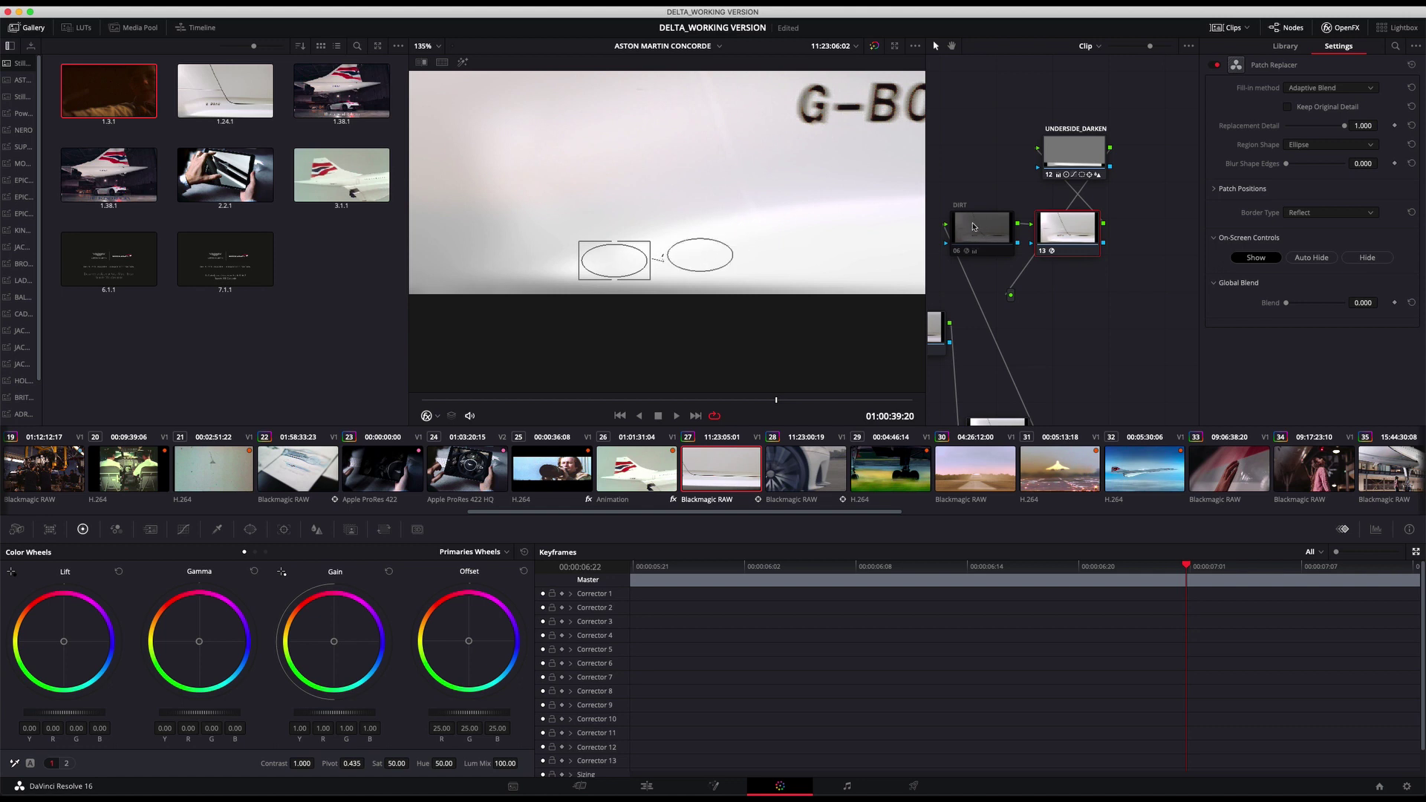
{"action": "left_click", "coordinate": [1062, 160]}
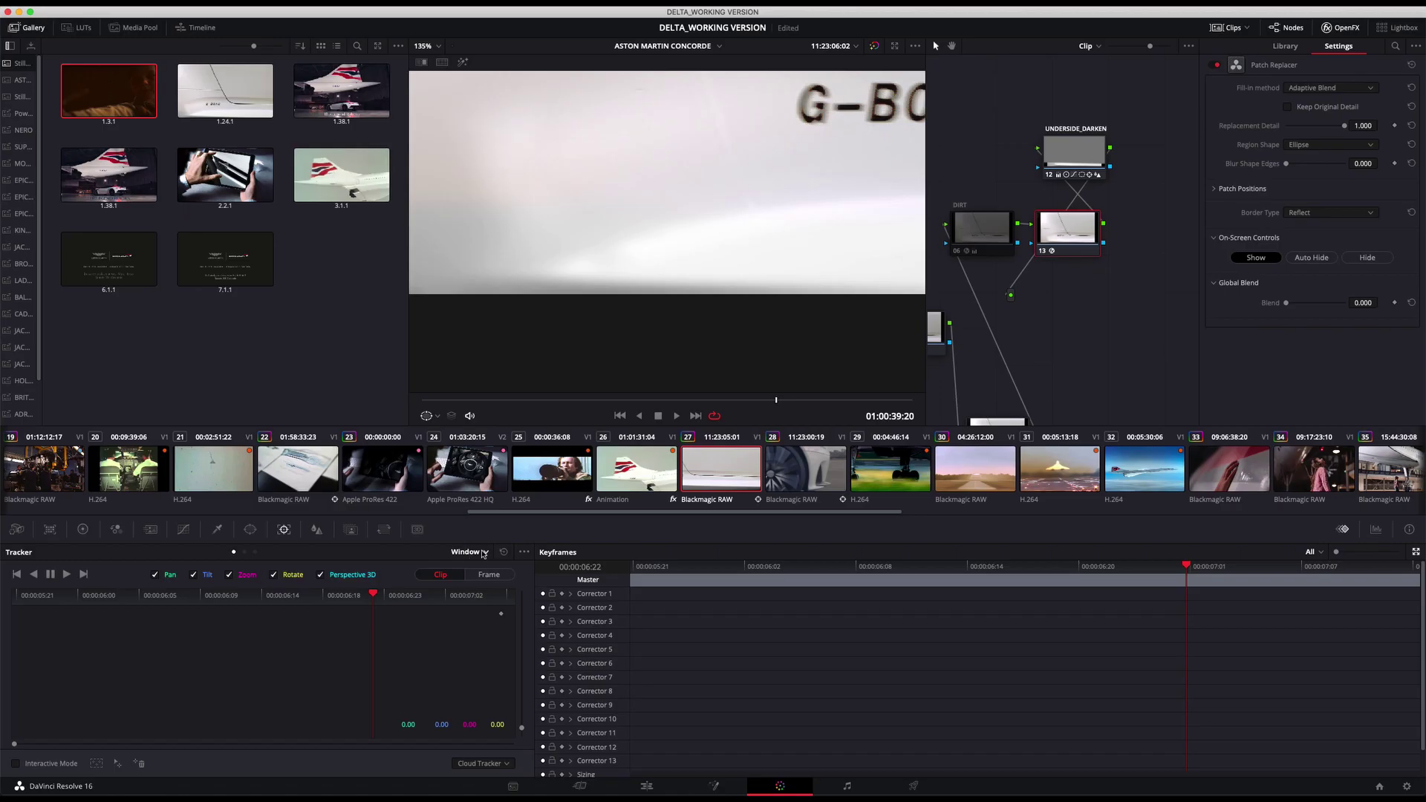
Step: Switch the Tracker mode from Window to FX
{"action": "left_click", "coordinate": [483, 553]}
{"action": "left_click", "coordinate": [470, 591]}
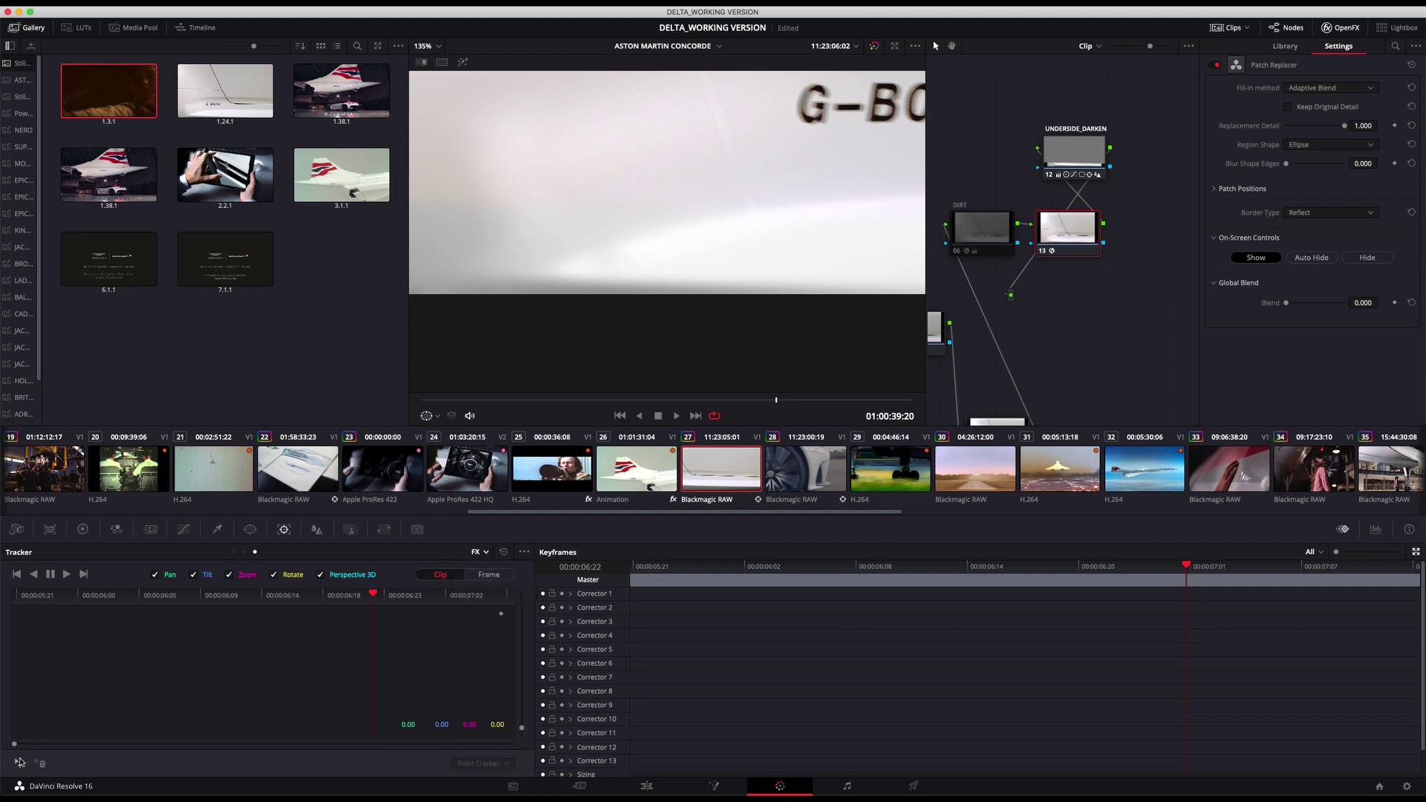
{"action": "scroll", "coordinate": [519, 319], "scroll_direction": "down", "scroll_amount": 6}
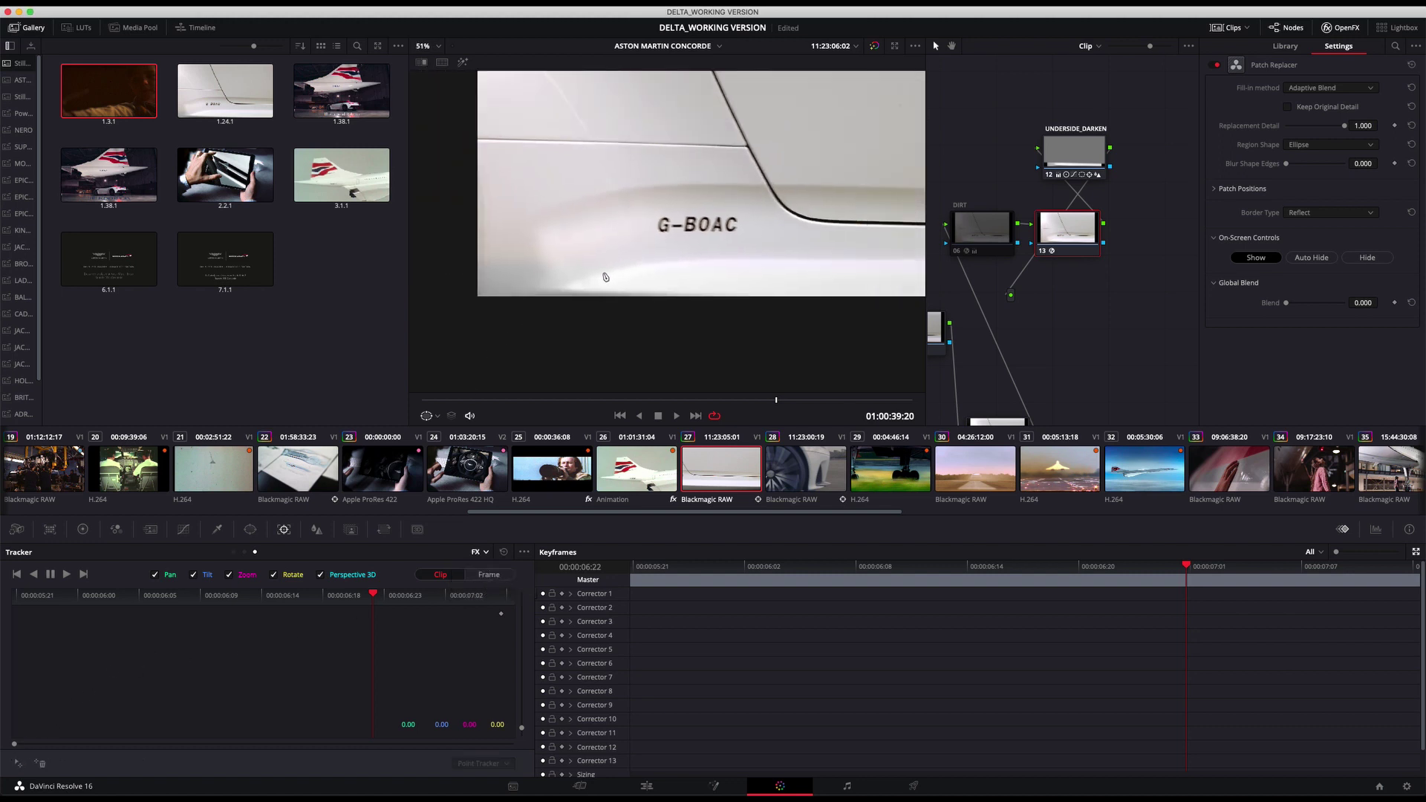
{"action": "scroll", "coordinate": [632, 266], "scroll_direction": "up", "scroll_amount": 1}
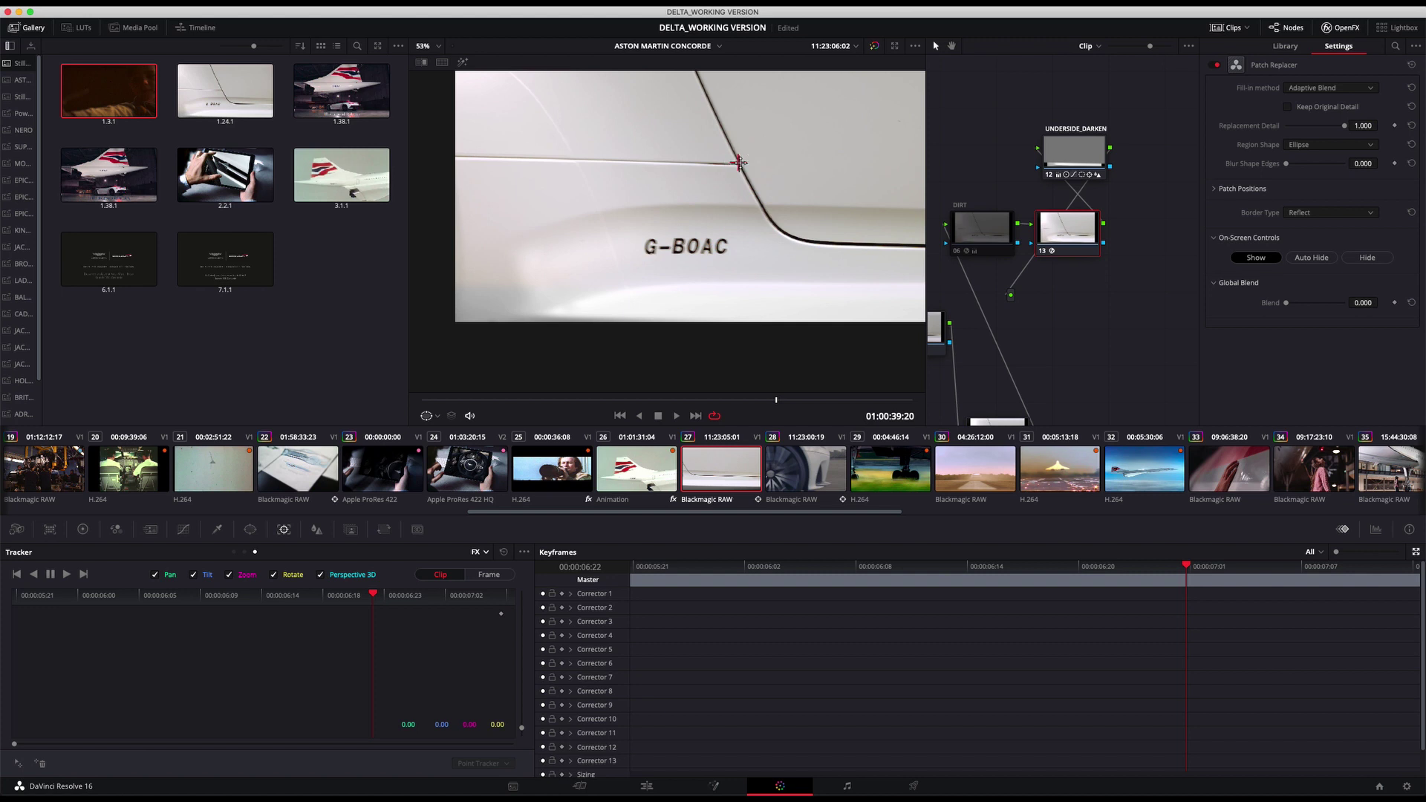
{"action": "scroll", "coordinate": [739, 163], "scroll_direction": "up", "scroll_amount": 4}
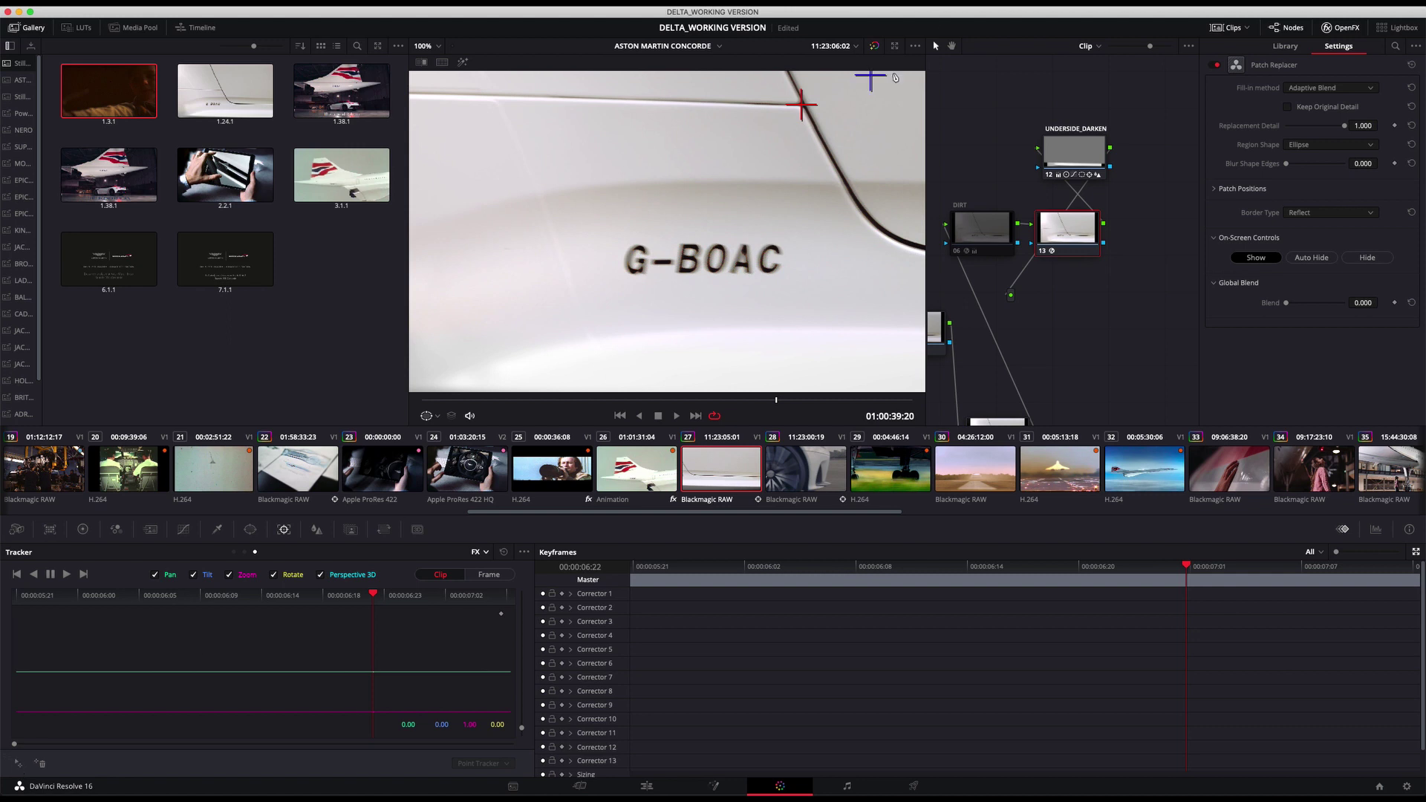
Step: Place the patch crosshair on the G and add a tracking point on the fuselage seam
{"action": "left_click_drag", "start_coordinate": [801, 104], "coordinate": [639, 262]}
{"action": "scroll", "coordinate": [638, 262], "scroll_direction": "up", "scroll_amount": 5}
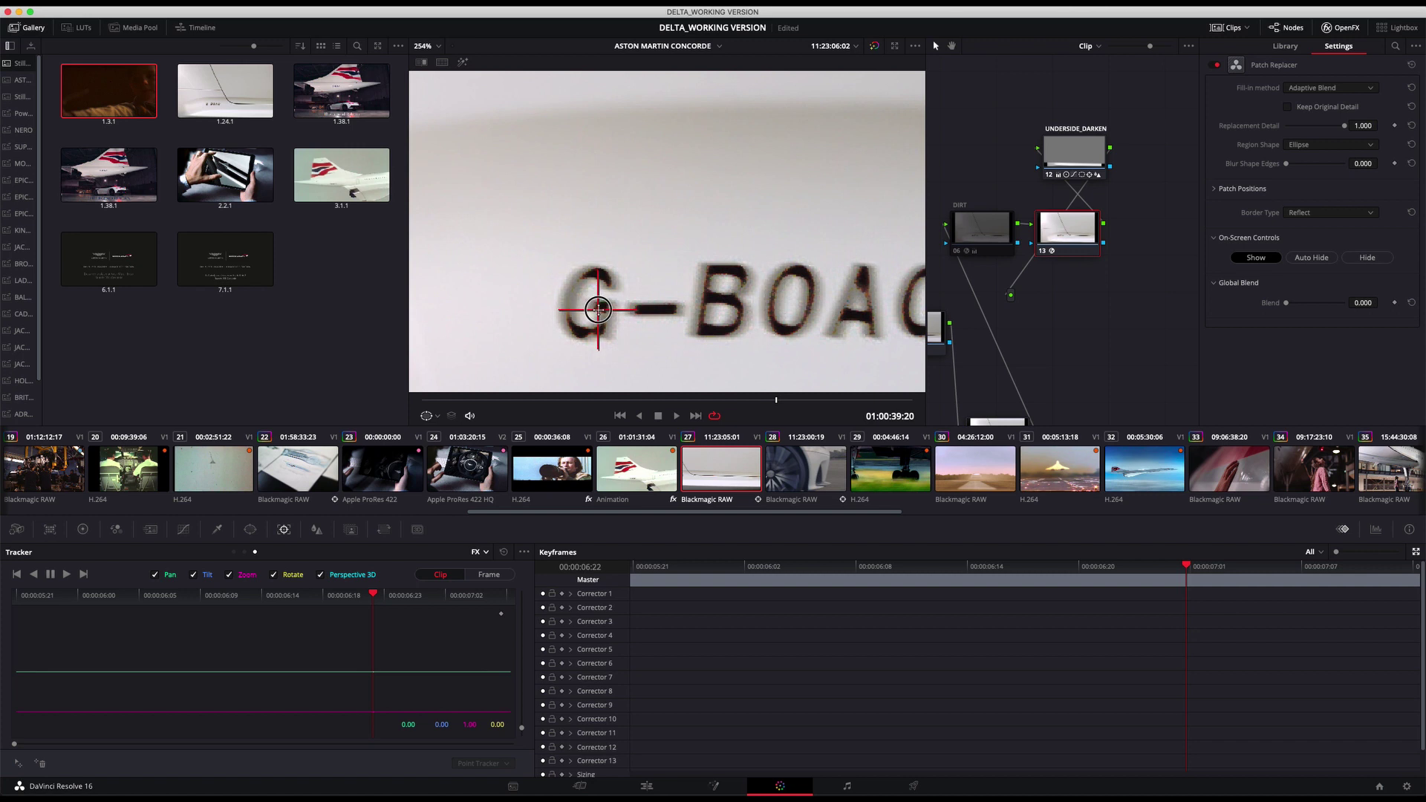
{"action": "scroll", "coordinate": [652, 290], "scroll_direction": "down", "scroll_amount": 5}
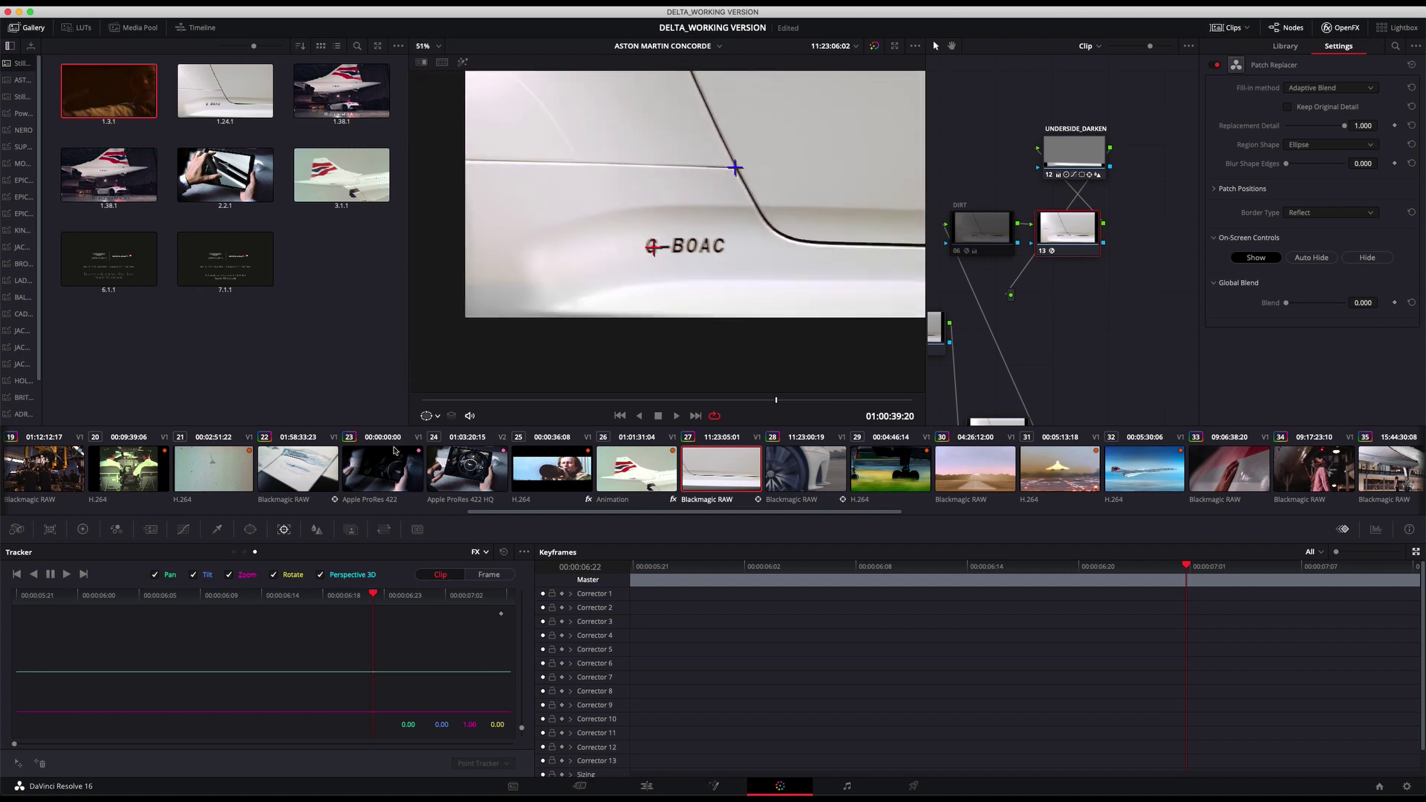
{"action": "left_click", "coordinate": [17, 764]}
{"action": "left_click_drag", "start_coordinate": [770, 152], "coordinate": [756, 206]}
Step: Save the project, track the patch forward and in reverse, then scrub to verify
{"action": "key", "text": "super+s"}
{"action": "left_click", "coordinate": [66, 575]}
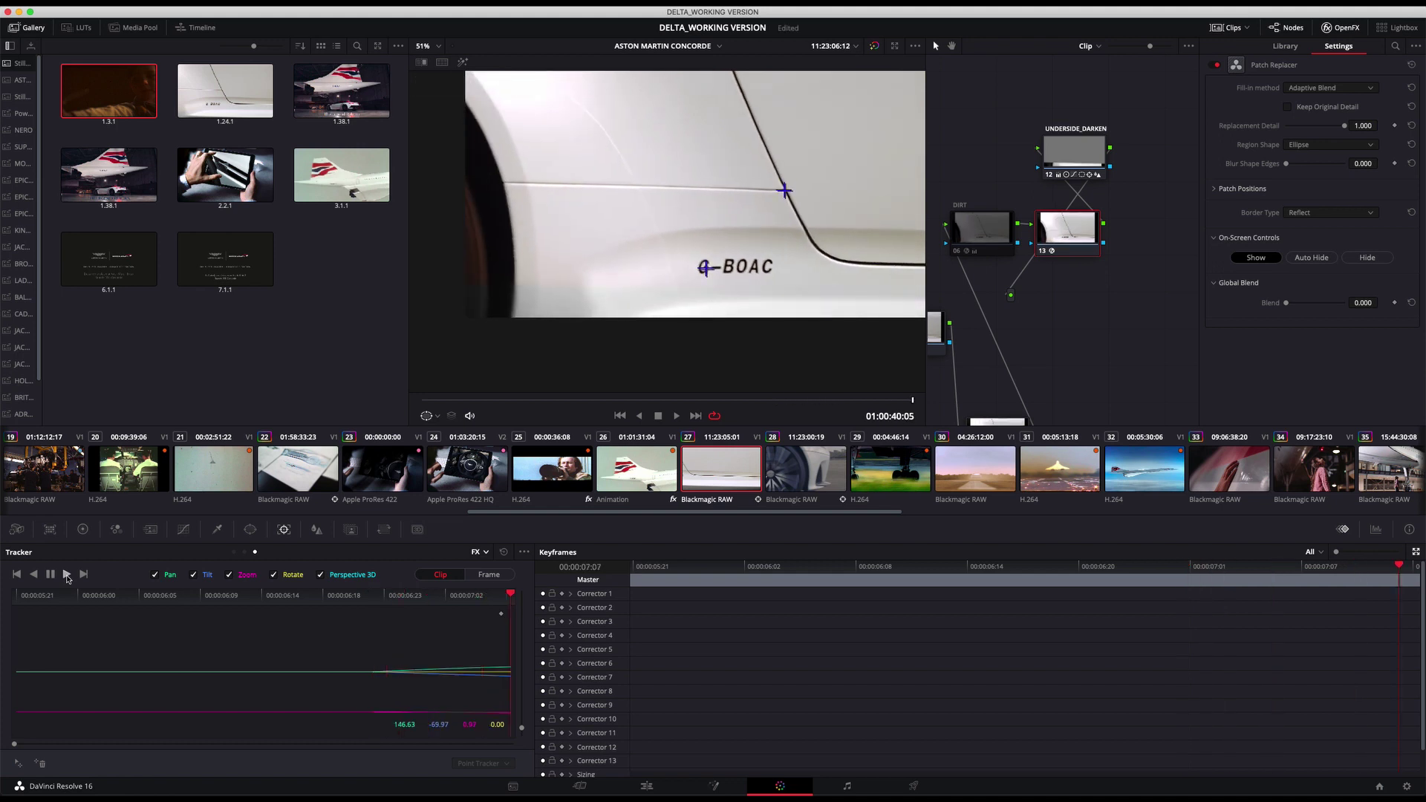
{"action": "left_click", "coordinate": [384, 599]}
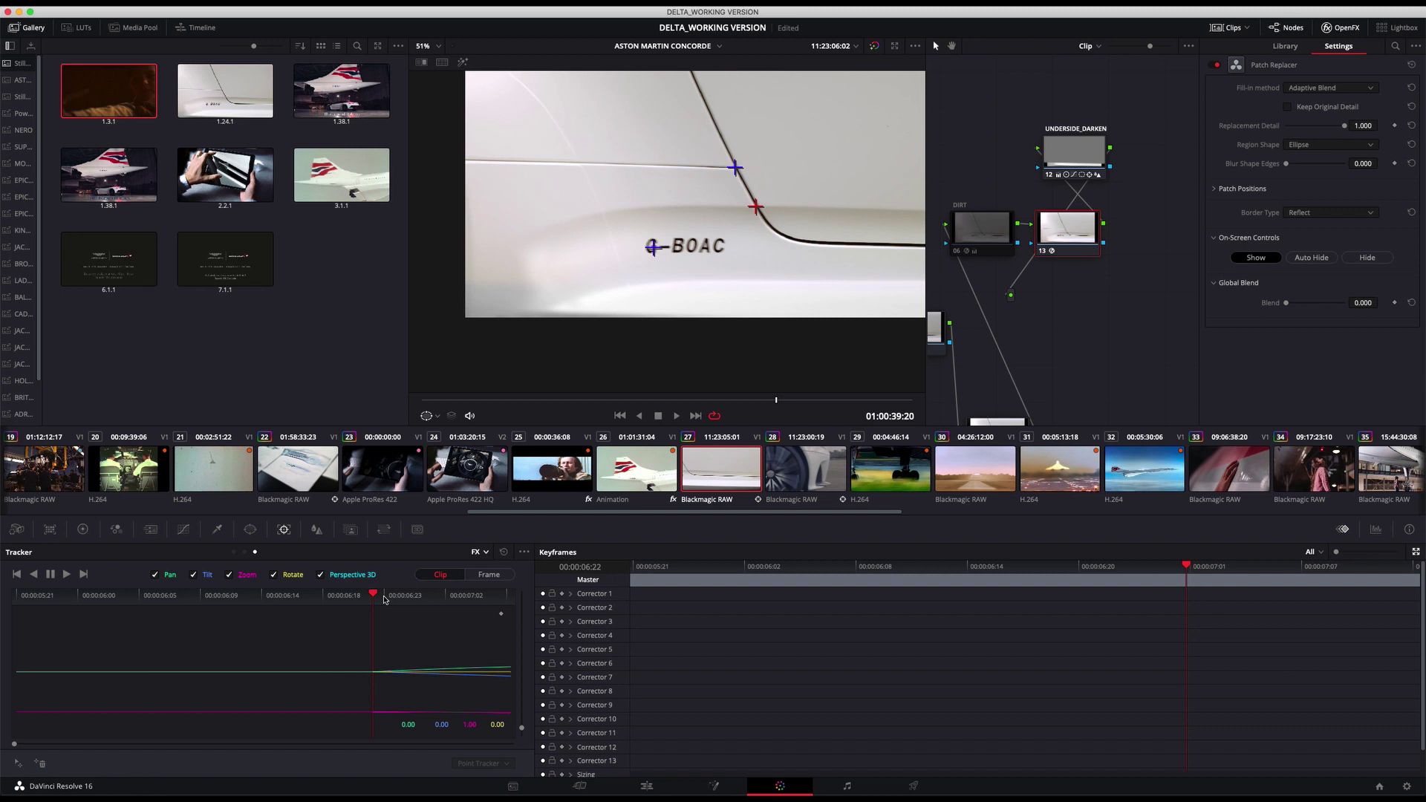
{"action": "left_click", "coordinate": [33, 575]}
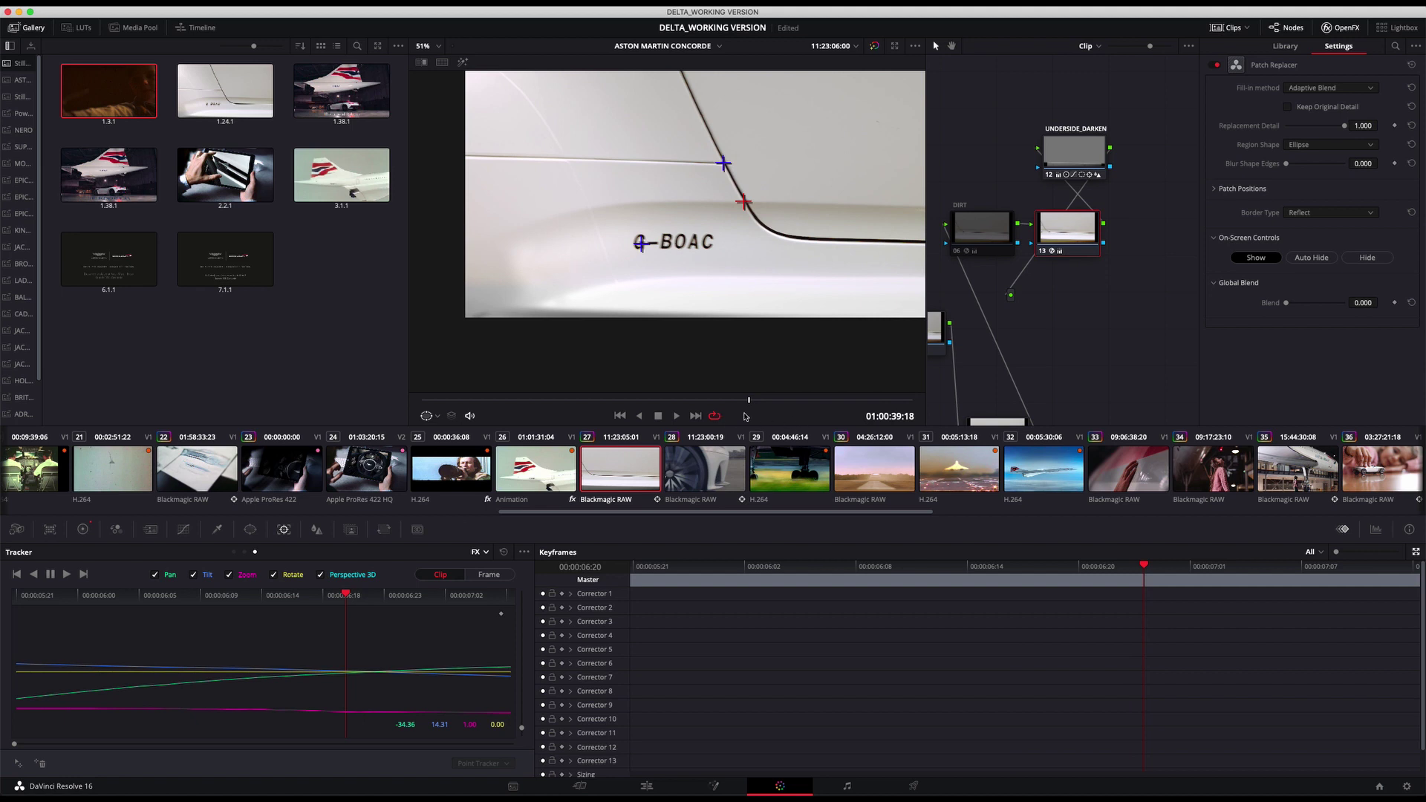
{"action": "mouse_move", "coordinate": [830, 399]}
{"action": "left_mouse_down"}
{"action": "mouse_move", "coordinate": [876, 397]}
{"action": "mouse_move", "coordinate": [843, 396]}
{"action": "mouse_move", "coordinate": [858, 397]}
{"action": "left_mouse_up"}
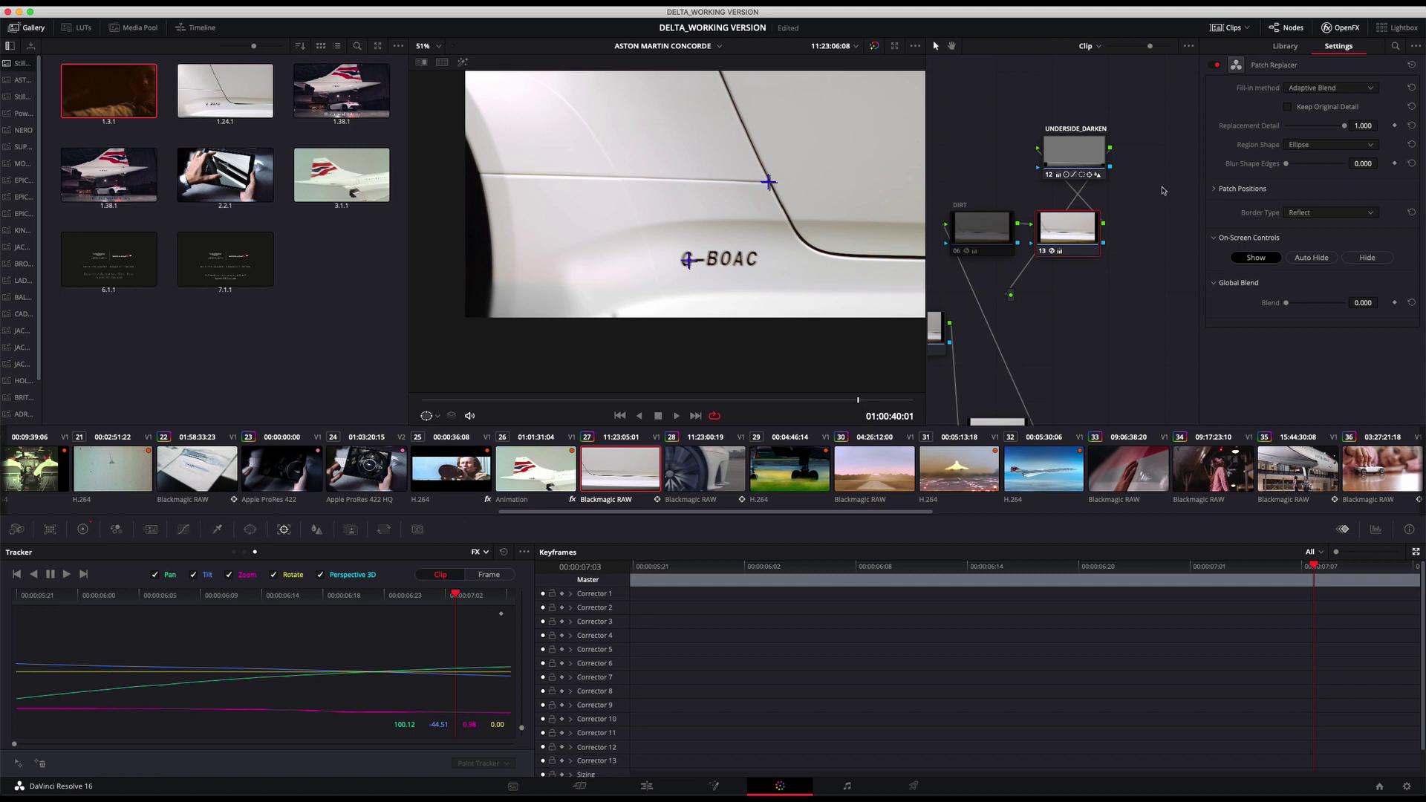
Step: Set the viewer to OpenFX Overlay and nudge the target and source patches up and right
{"action": "left_click", "coordinate": [435, 417]}
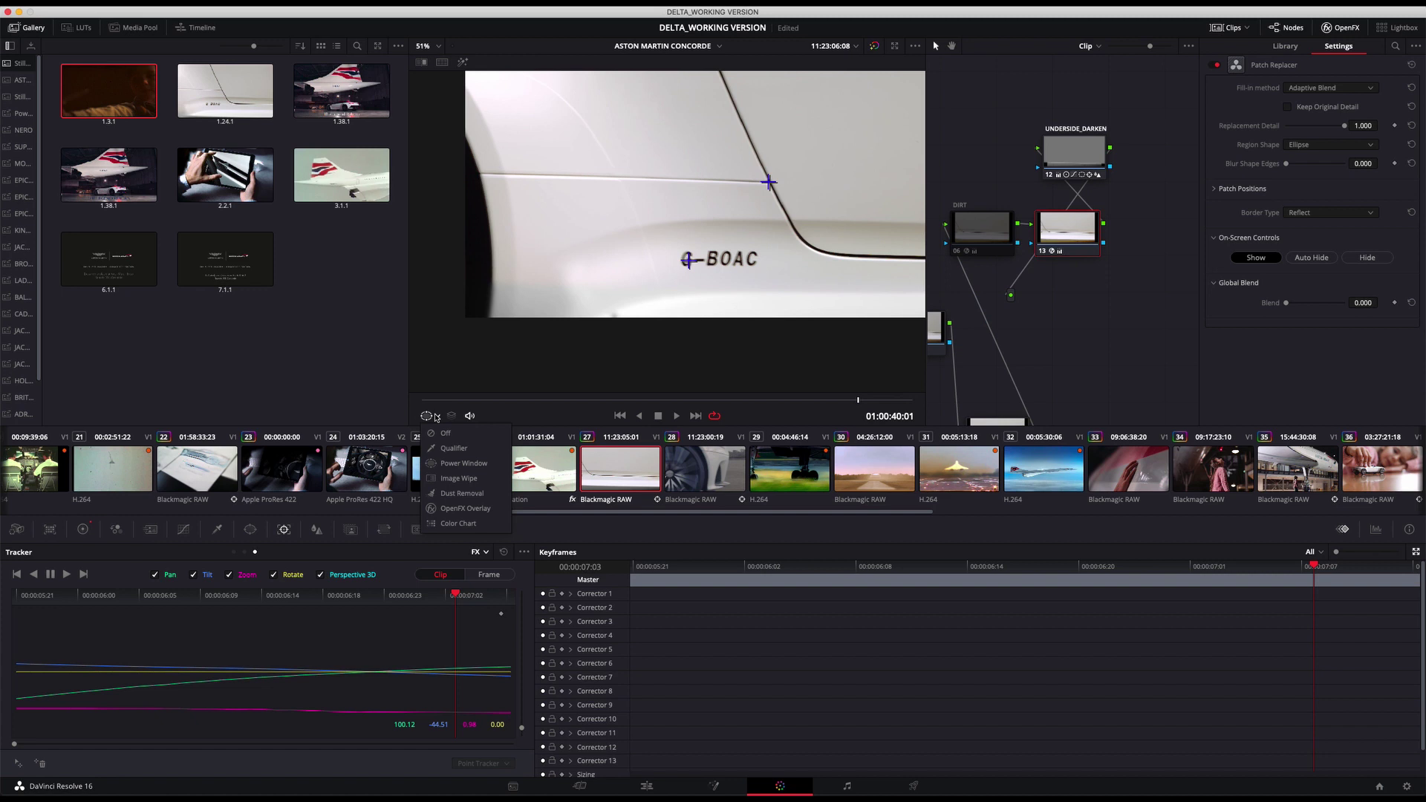
{"action": "left_click", "coordinate": [464, 509]}
{"action": "scroll", "coordinate": [743, 246], "scroll_direction": "up", "scroll_amount": 5}
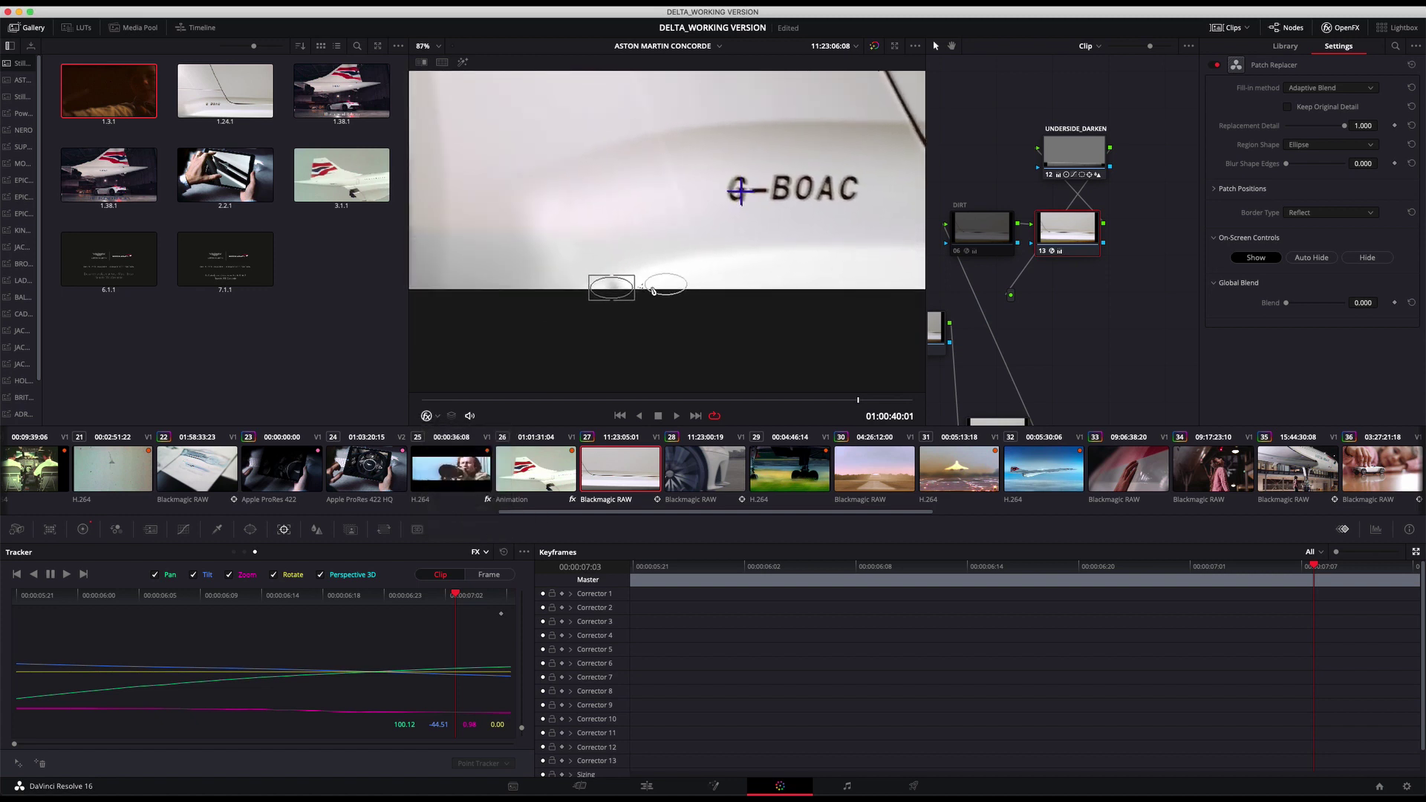
{"action": "left_click_drag", "start_coordinate": [662, 283], "coordinate": [624, 286]}
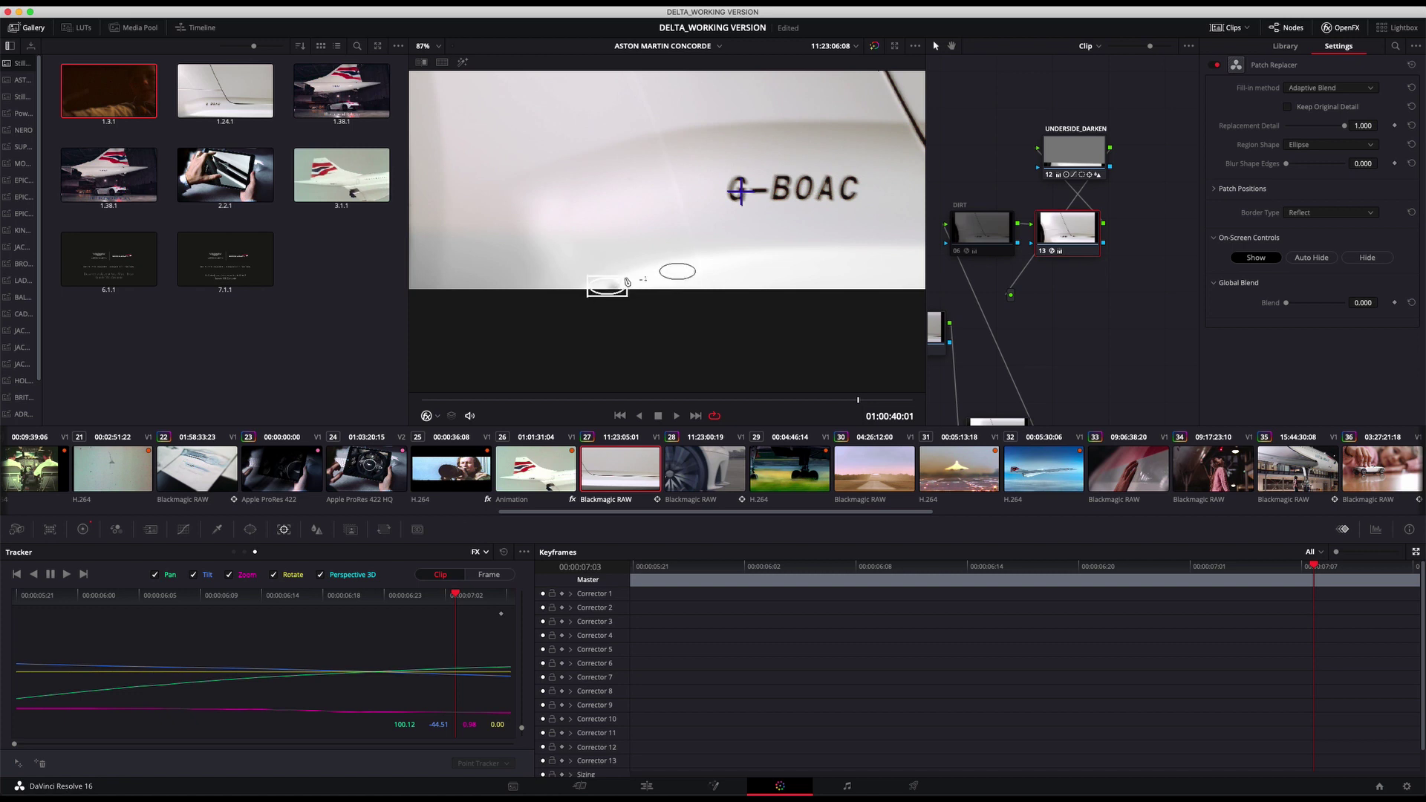
{"action": "mouse_move", "coordinate": [604, 286]}
{"action": "left_mouse_down"}
{"action": "mouse_move", "coordinate": [696, 271]}
{"action": "mouse_move", "coordinate": [621, 280]}
{"action": "left_mouse_up"}
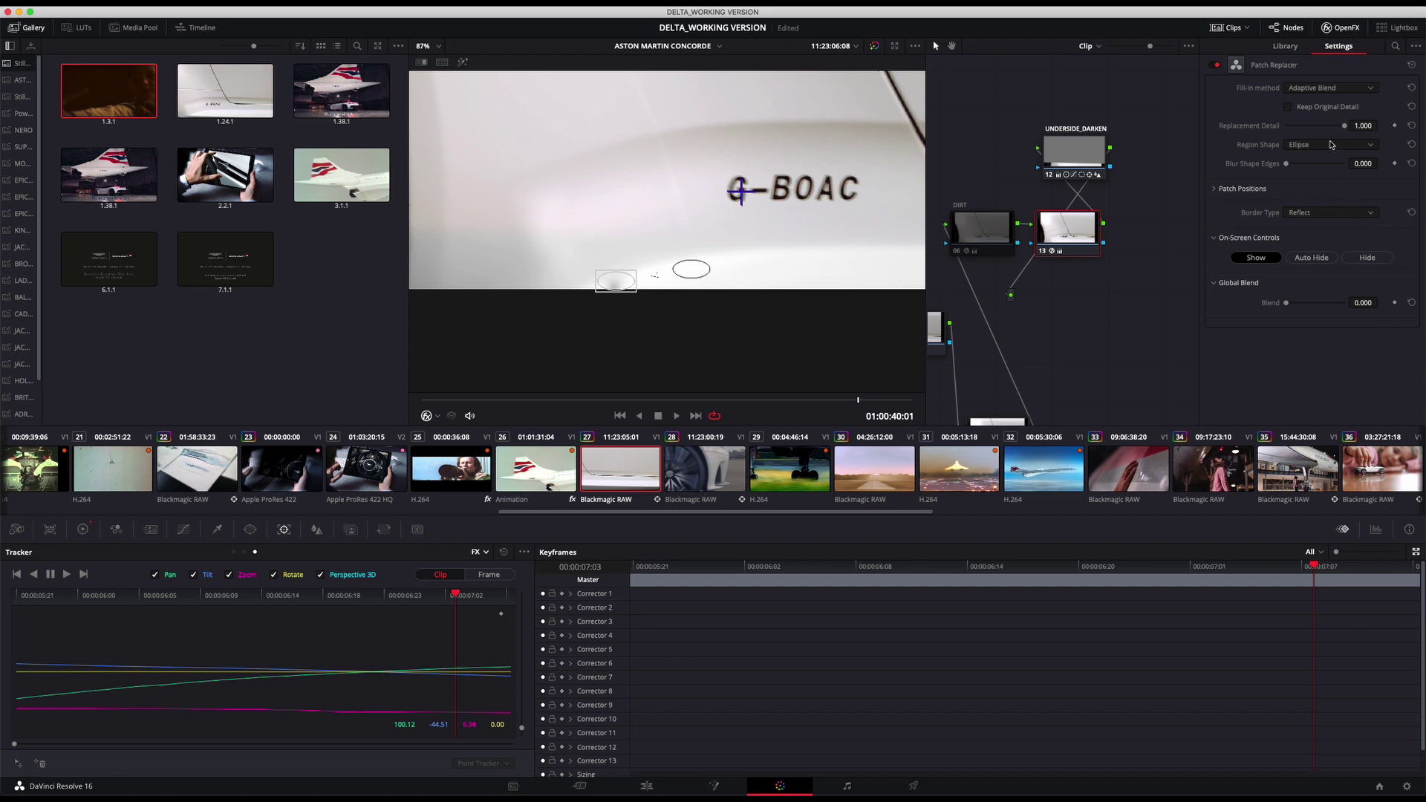
Step: Change the Patch Replacer's Fill-in Method from Adaptive Blend to Clone
{"action": "left_click", "coordinate": [1328, 88]}
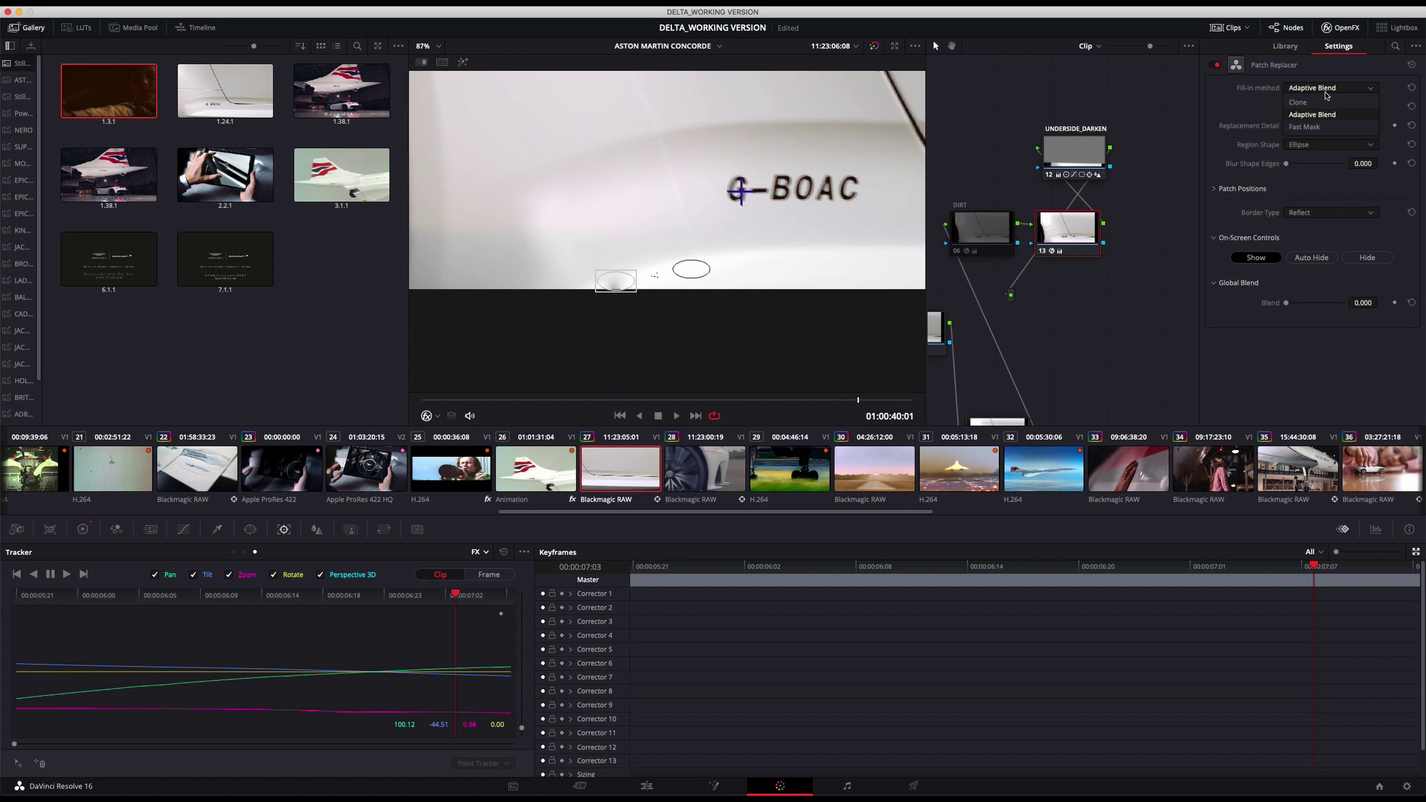
{"action": "left_click", "coordinate": [1321, 101]}
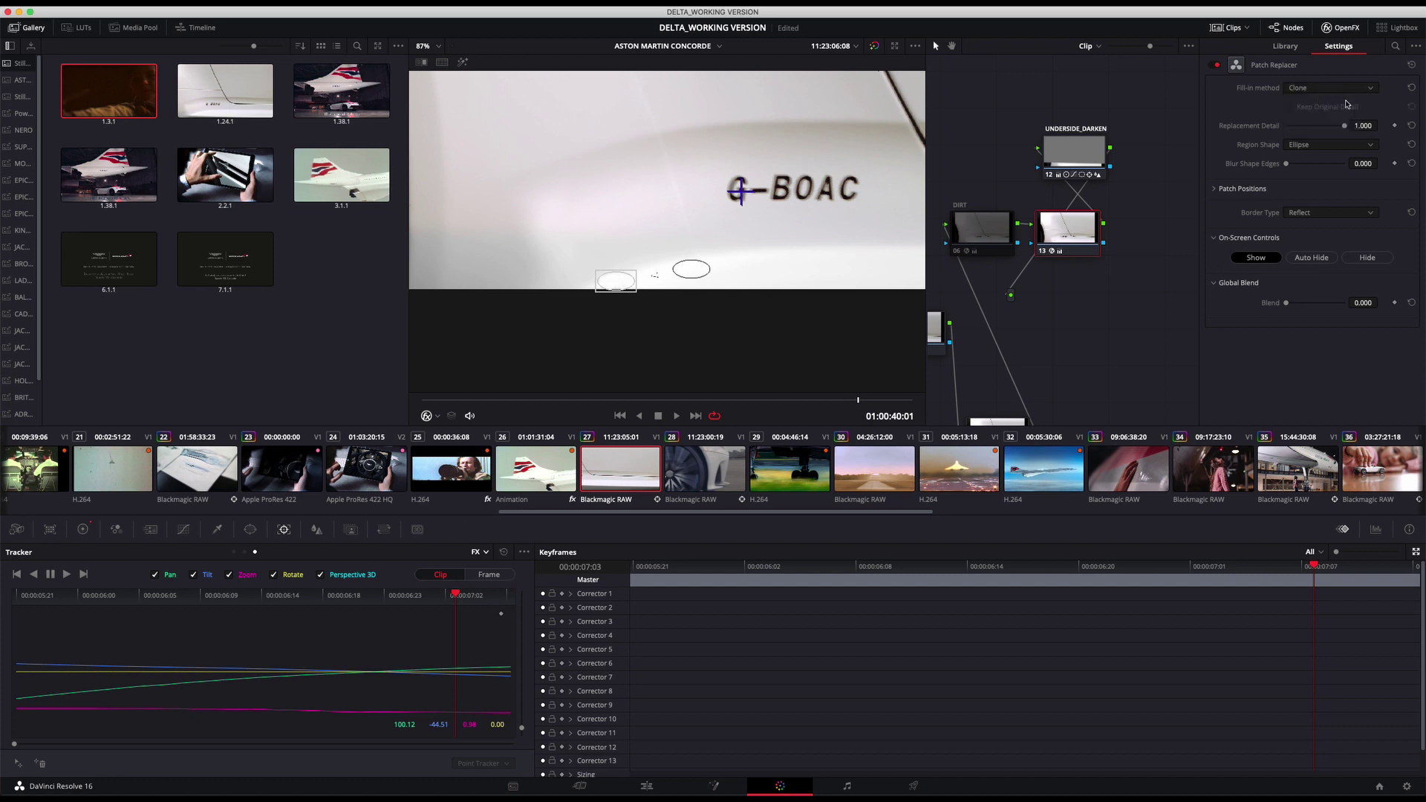
{"action": "left_click", "coordinate": [1344, 88]}
{"action": "left_click", "coordinate": [1340, 104]}
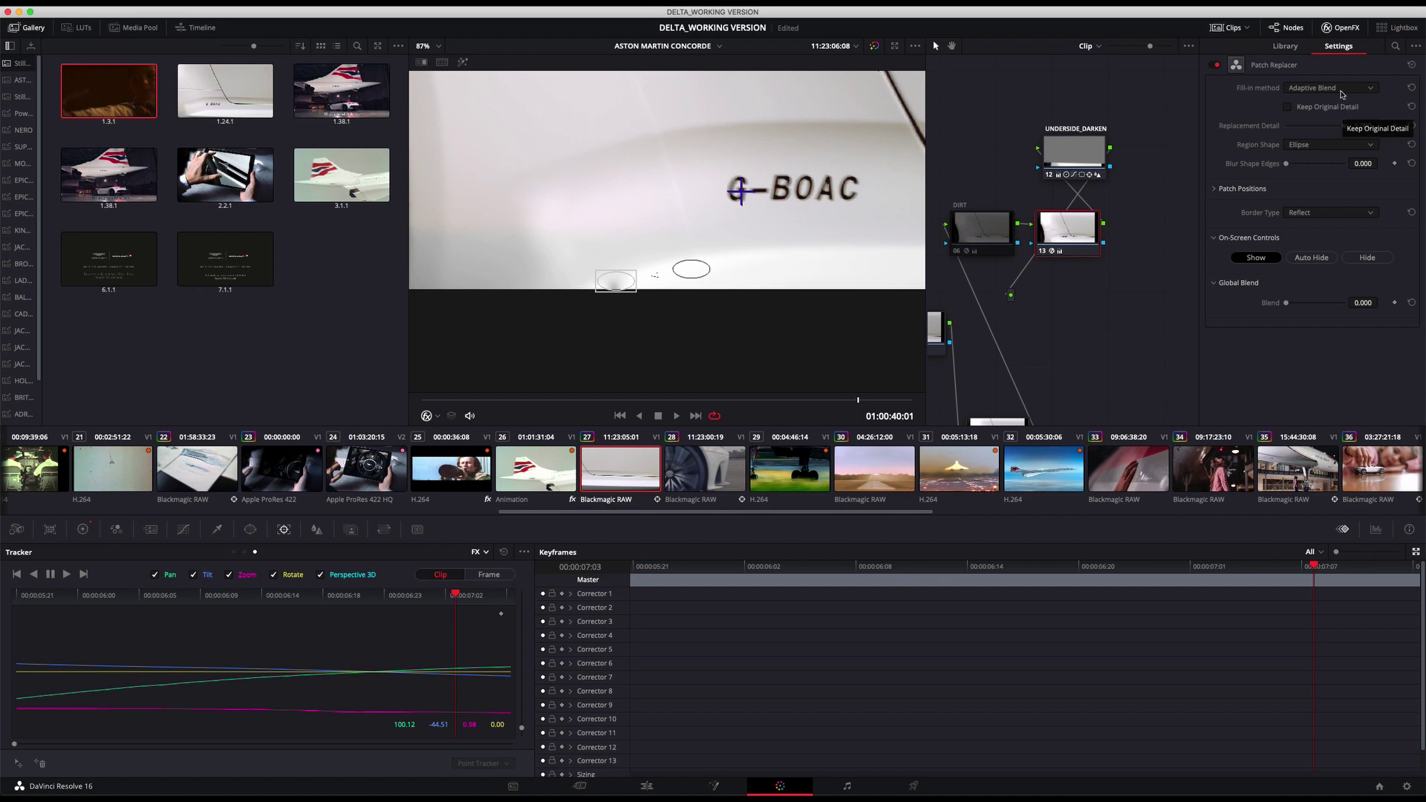
{"action": "left_click", "coordinate": [1342, 89]}
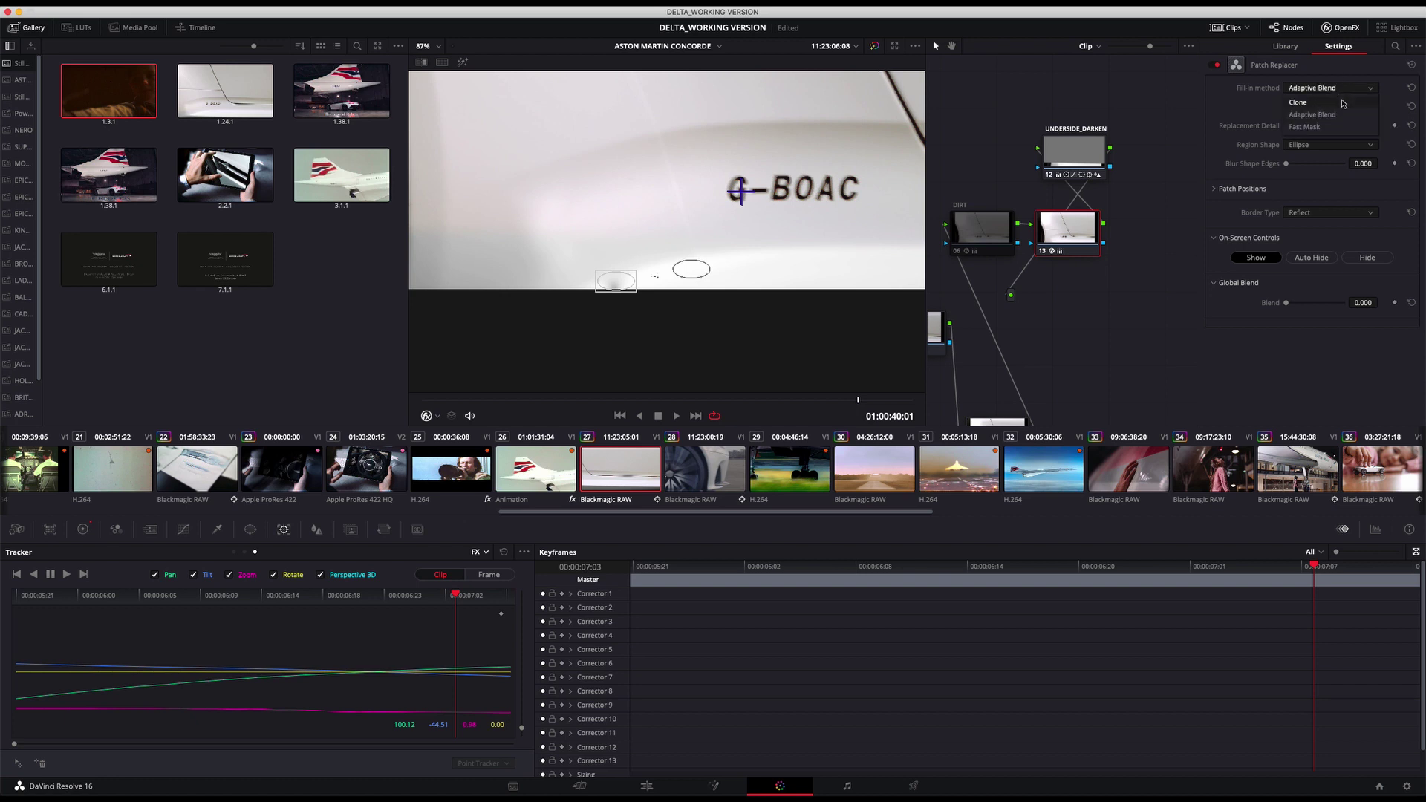
{"action": "left_click", "coordinate": [1343, 103]}
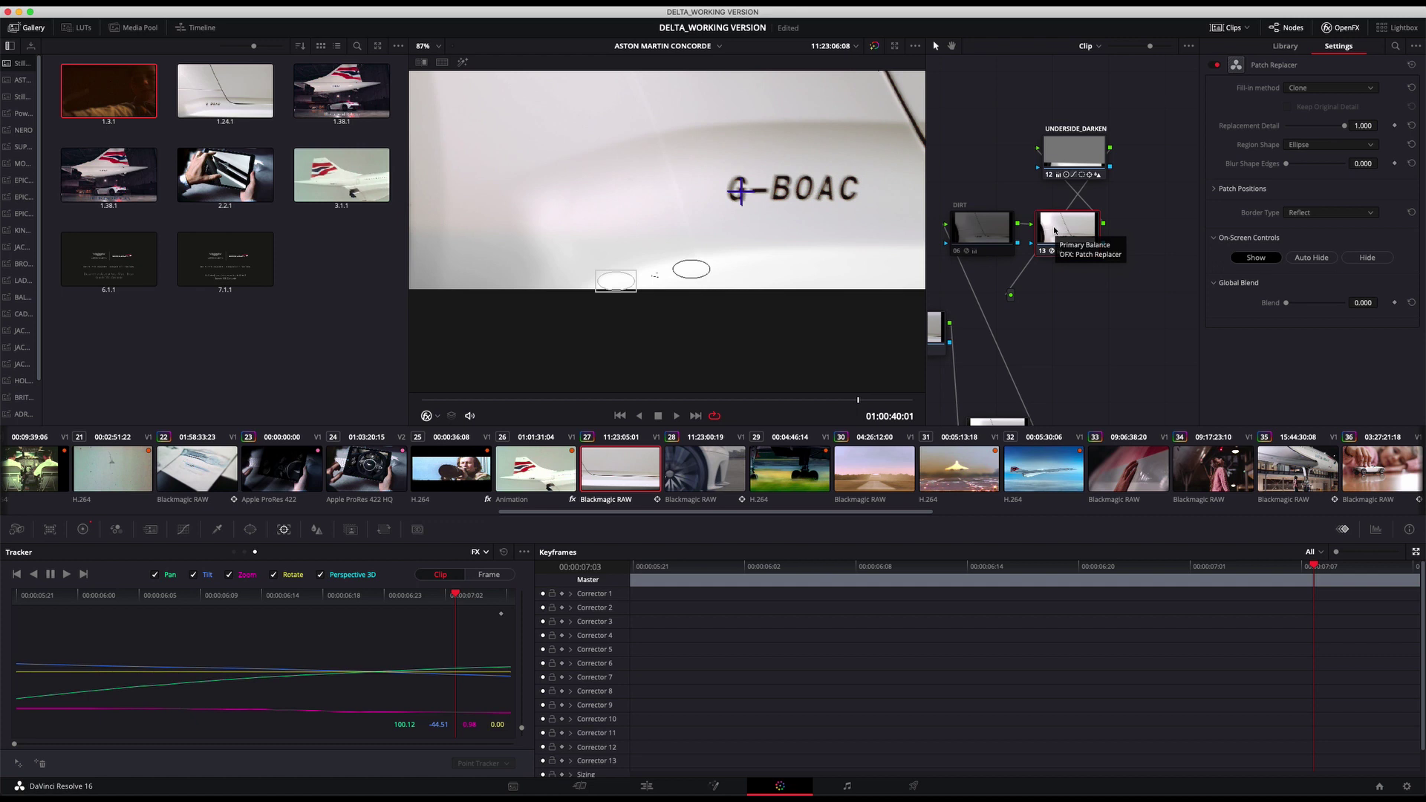
{"action": "left_click", "coordinate": [1352, 88]}
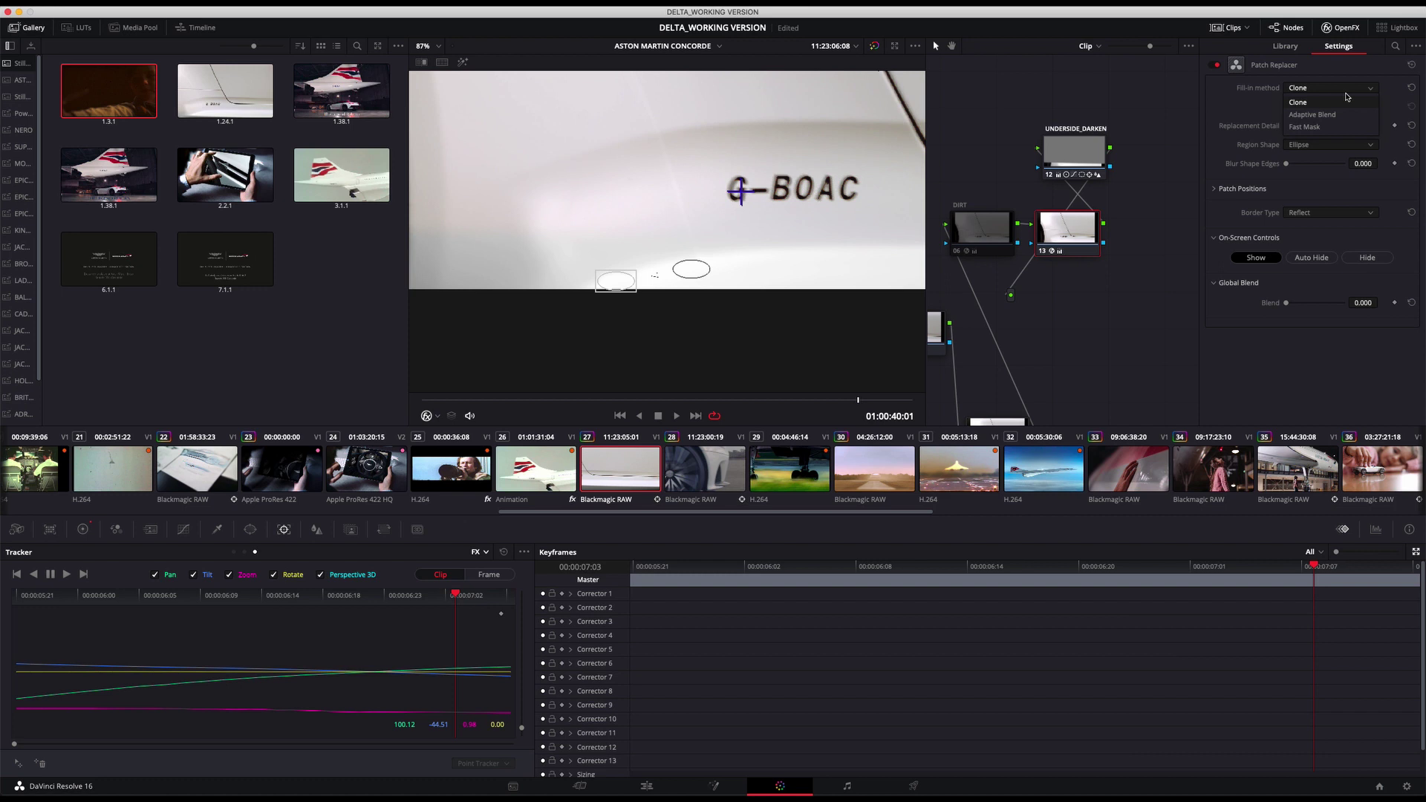
{"action": "left_click", "coordinate": [1347, 101]}
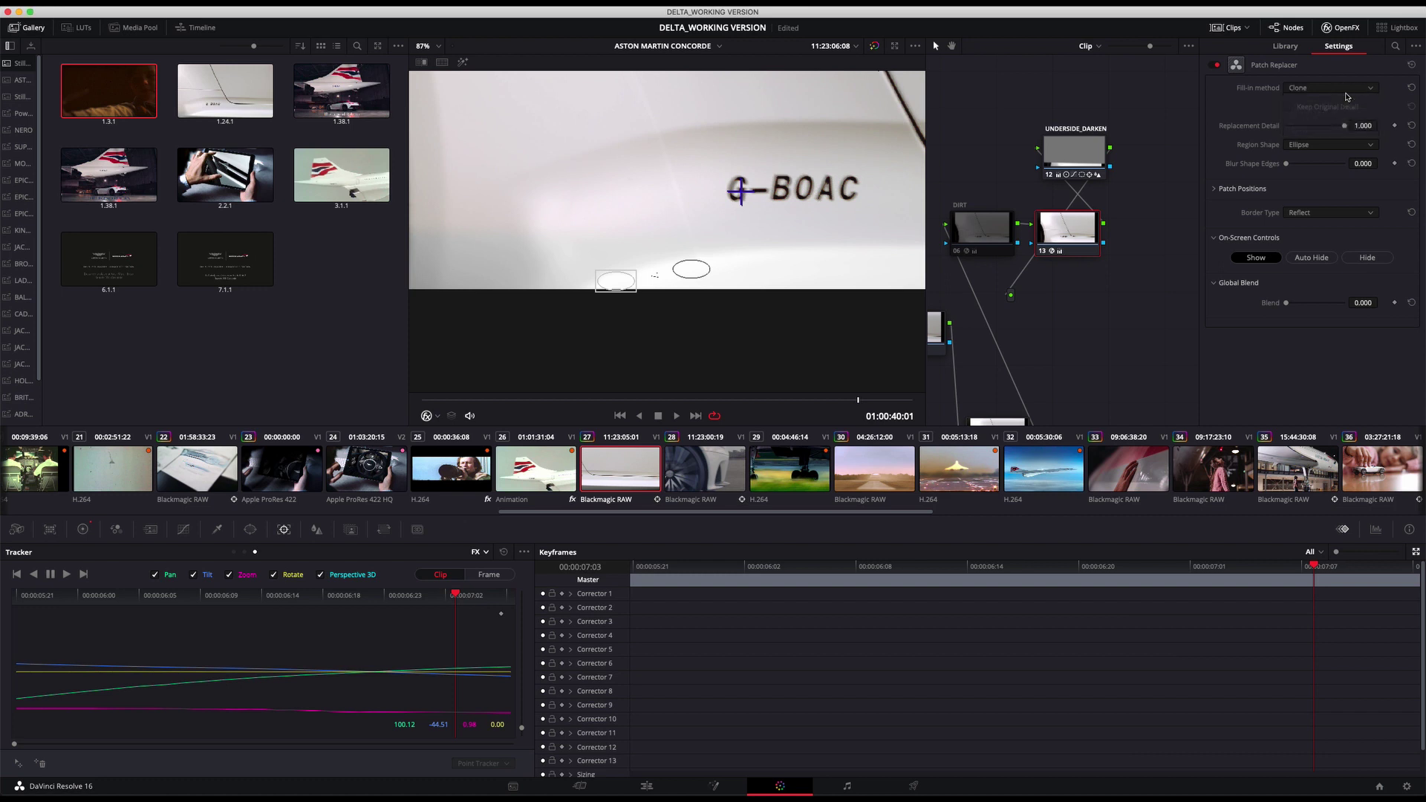
{"action": "left_click", "coordinate": [1348, 88]}
{"action": "left_click", "coordinate": [1346, 101]}
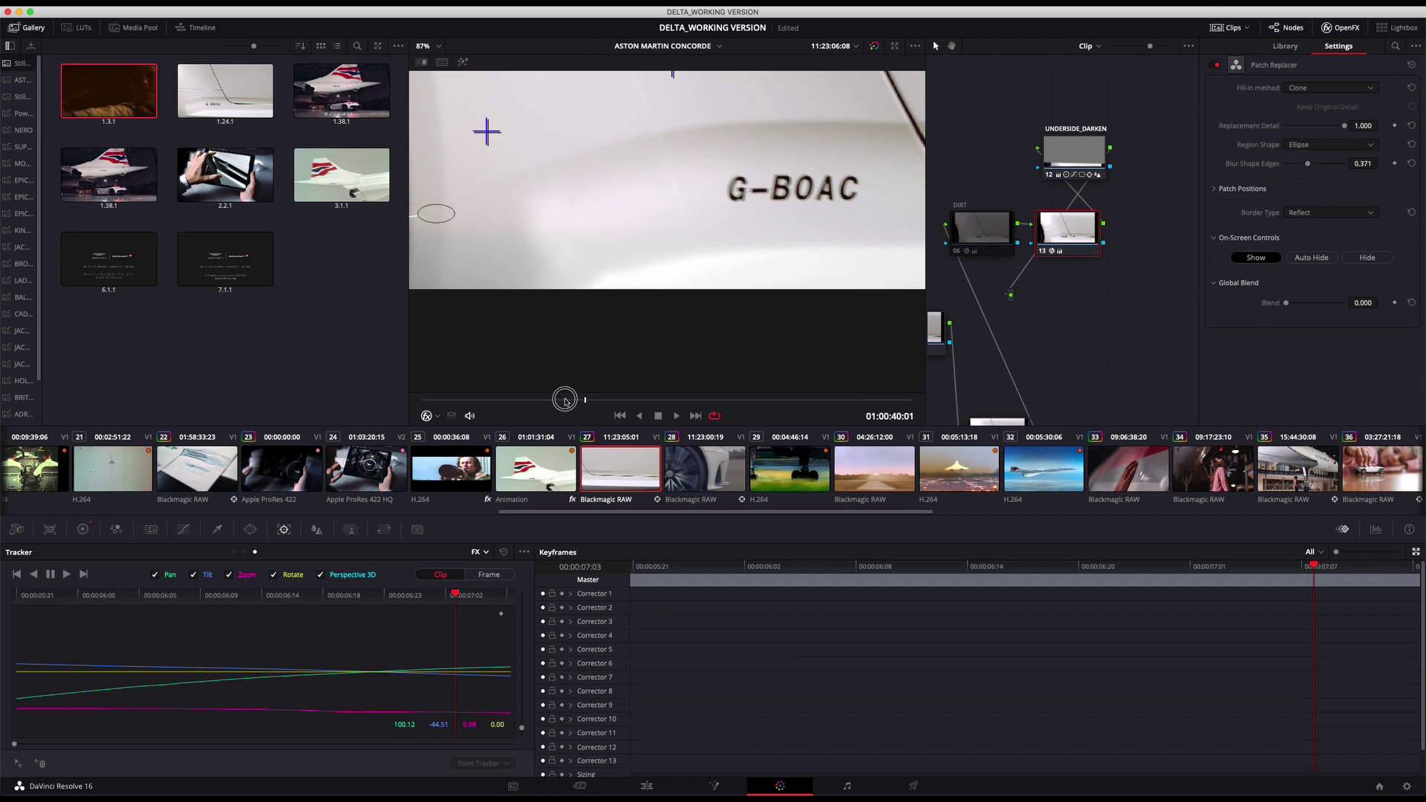
{"action": "left_click_drag", "start_coordinate": [564, 401], "coordinate": [706, 375]}
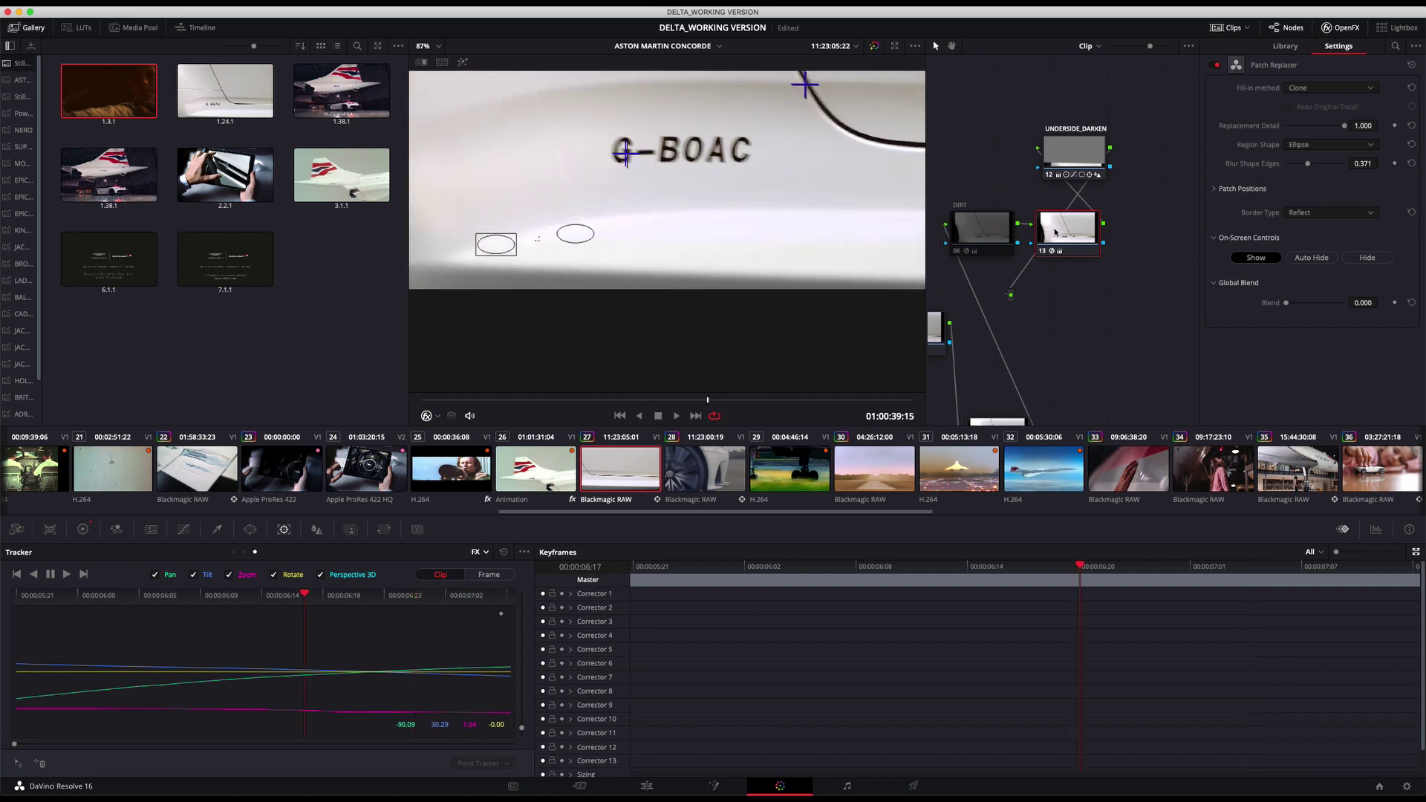